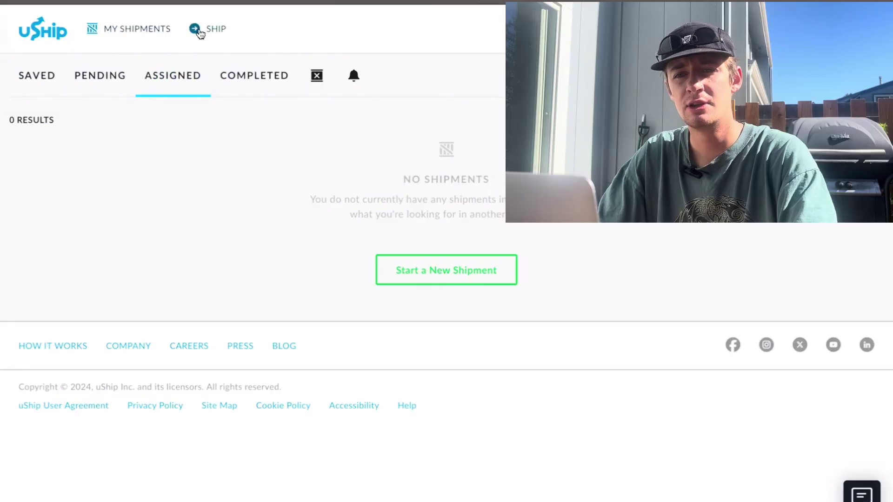
Review the saved, completed and assigned shipment lists.
click(53, 85)
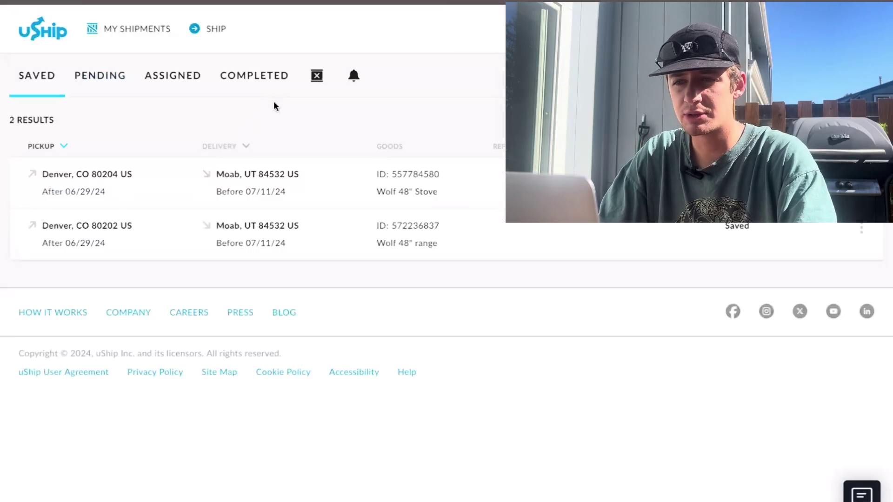
click(266, 91)
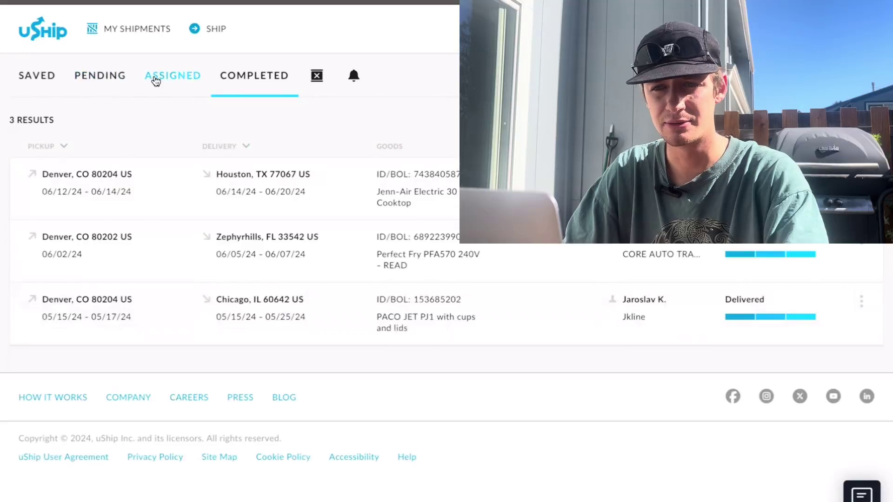
click(184, 77)
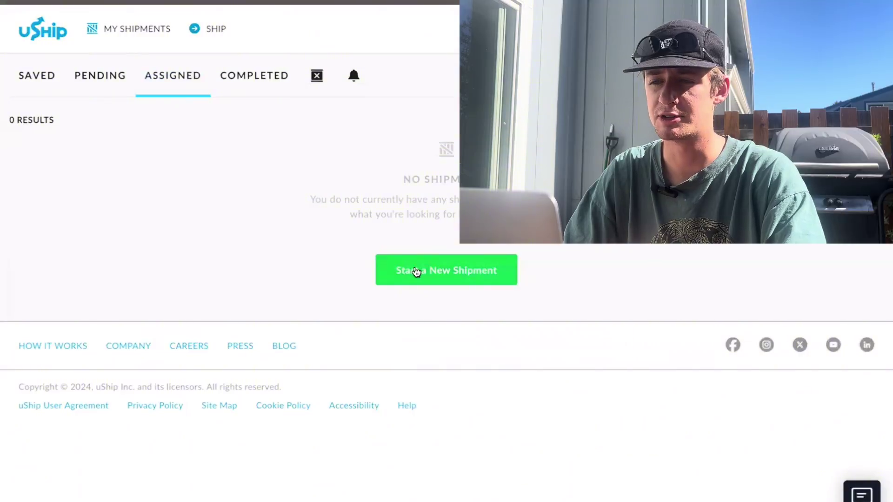
Start a new shipment in the Freight category for LTL used commercial goods.
click(416, 273)
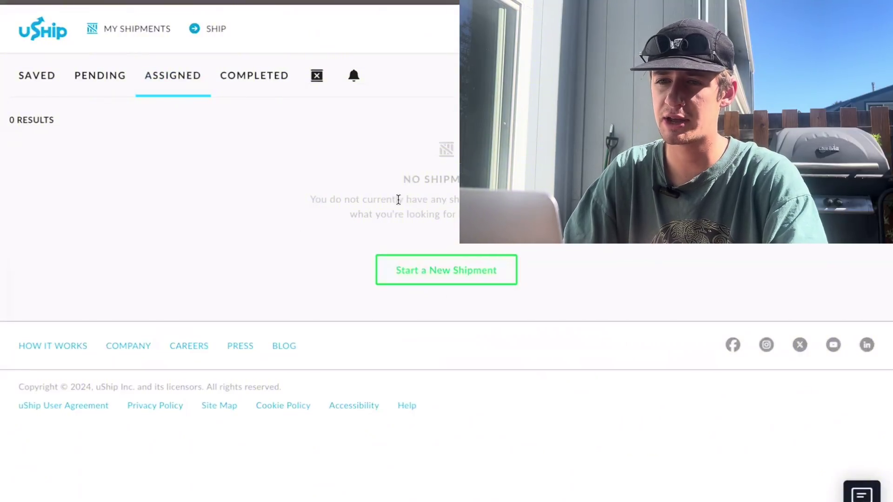
click(446, 285)
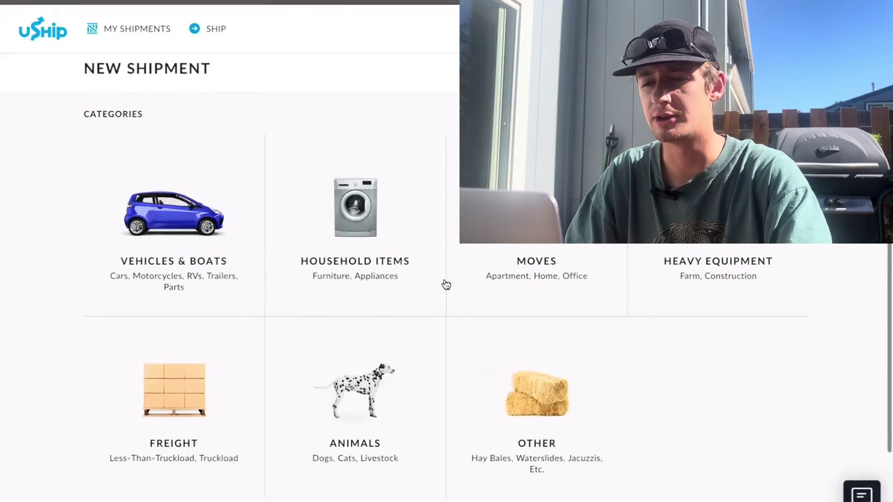
scroll(447, 285, down, 1)
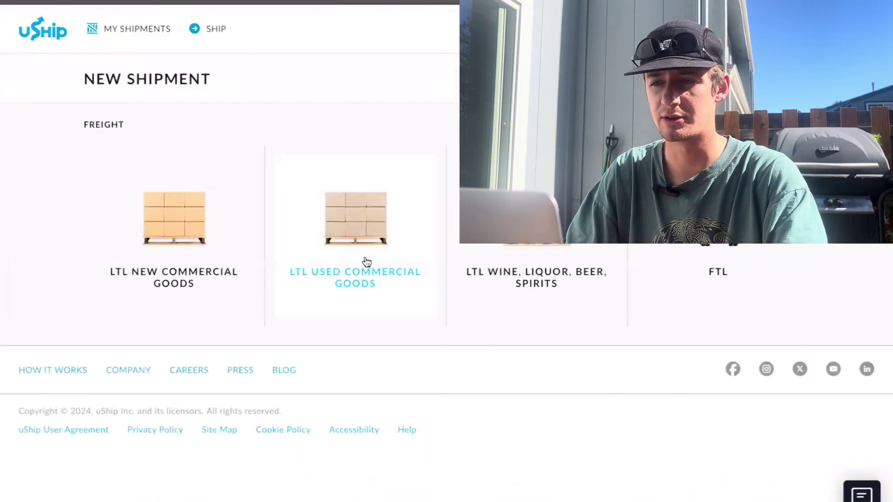
click(344, 255)
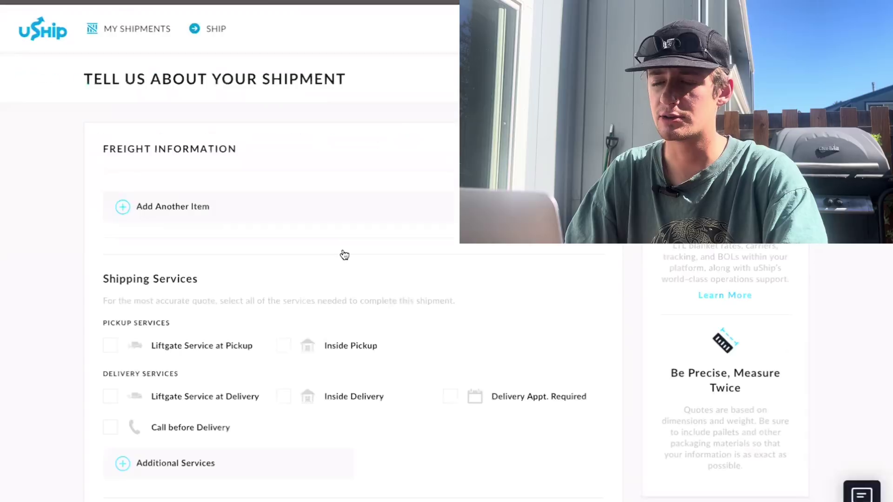
Choose Pallet as the freight's handling unit and check the other available unit types.
scroll(680, 324, down, 1)
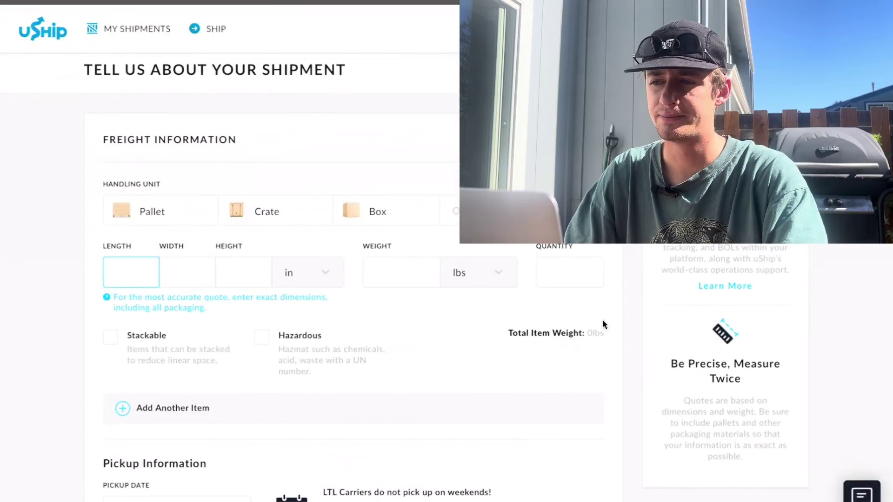
scroll(609, 317, down, 1)
scroll(315, 252, down, 1)
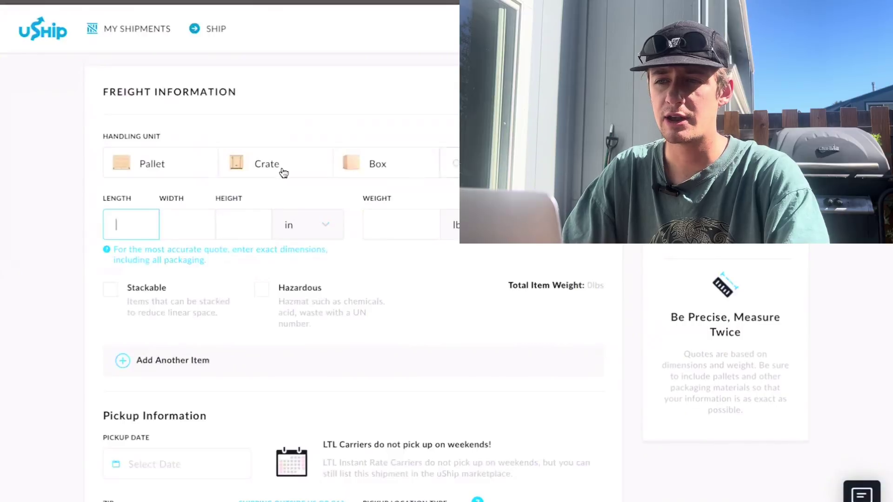
scroll(353, 245, up, 2)
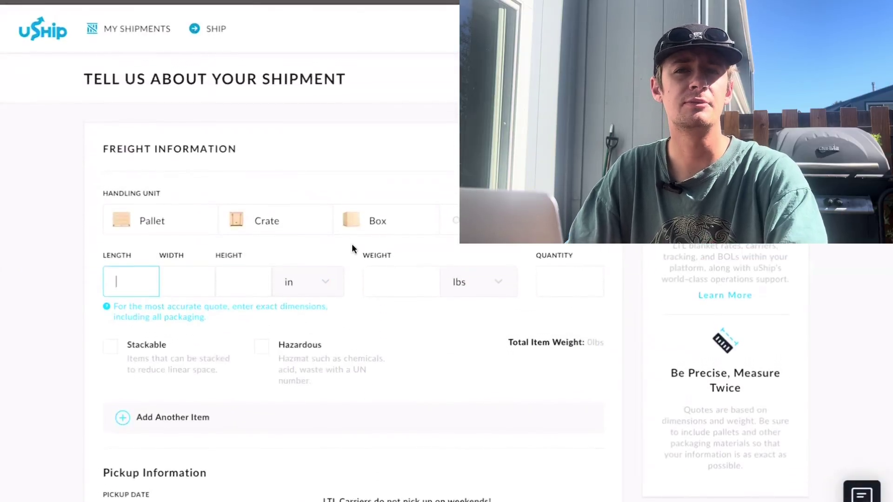
click(158, 227)
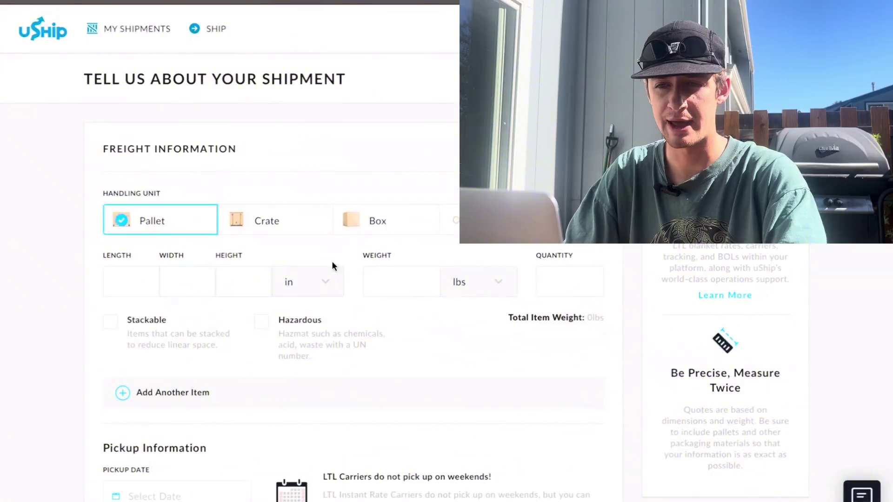
scroll(386, 356, down, 1)
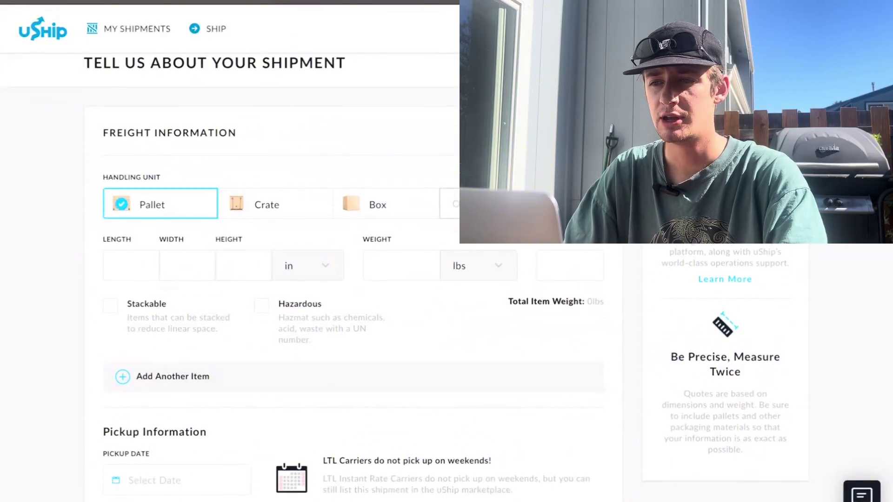
click(484, 203)
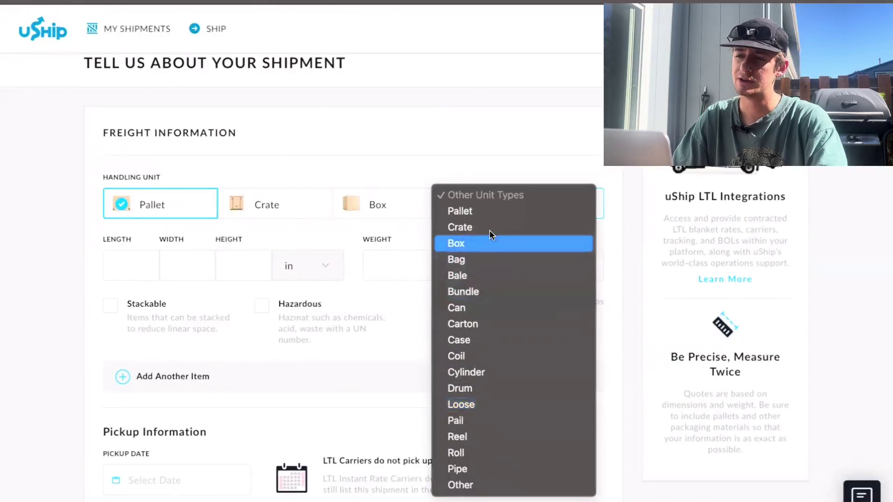
click(263, 373)
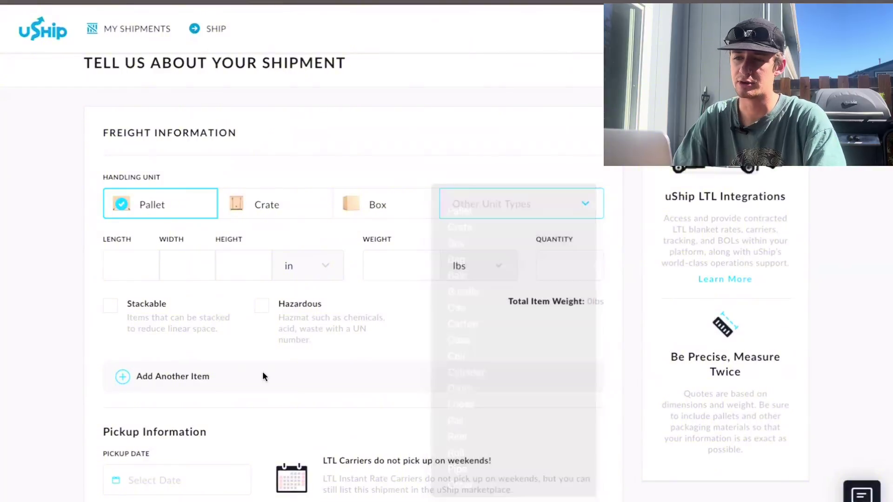
Enter pallet dimensions of 48 in long, 40 in wide and 40 in high, with a weight of 450 lbs.
click(131, 266)
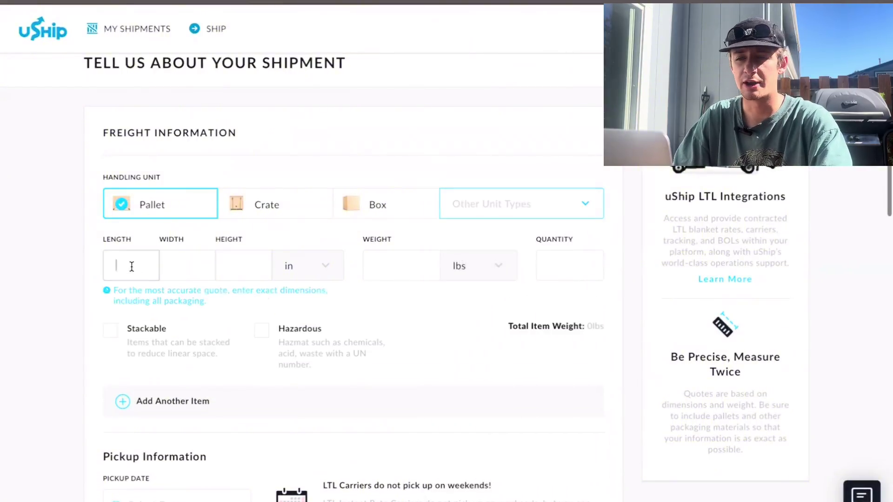
text(48)
key(Tab)
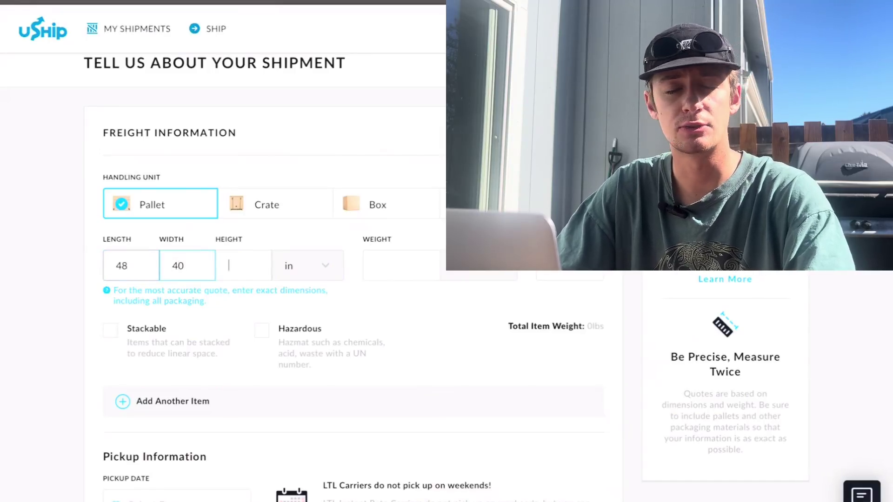
key(Tab)
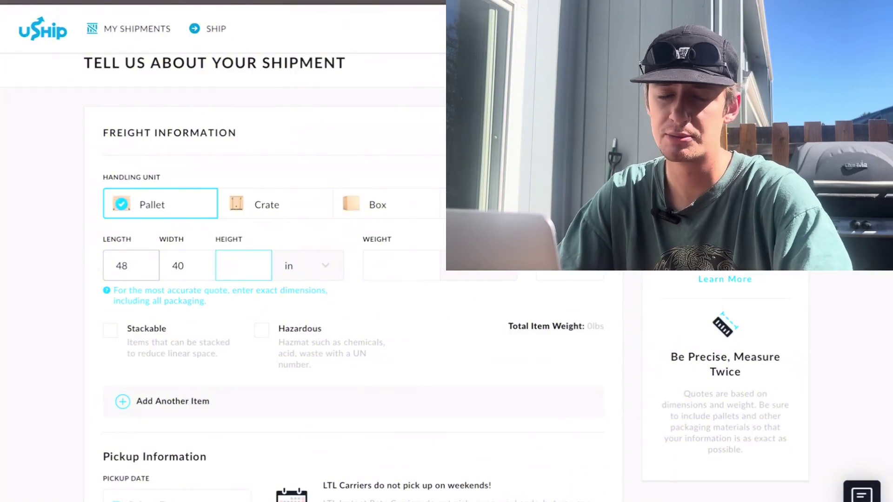
key(Tab)
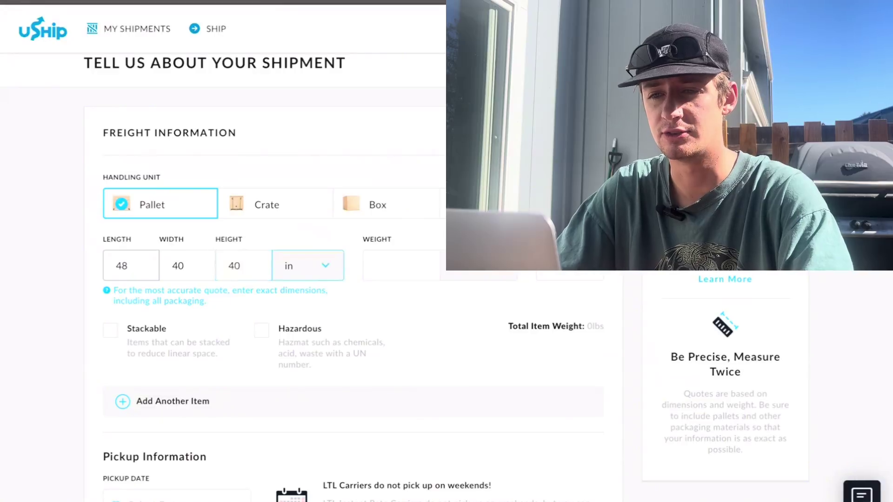
click(373, 256)
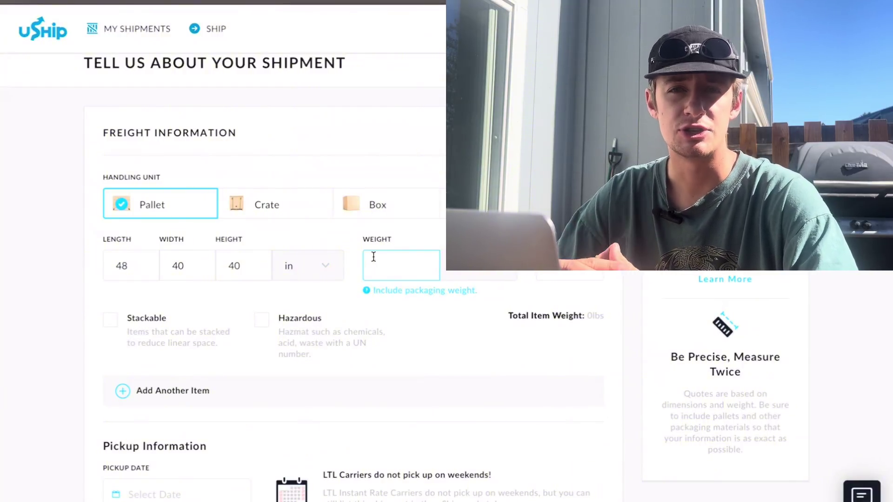
text(450)
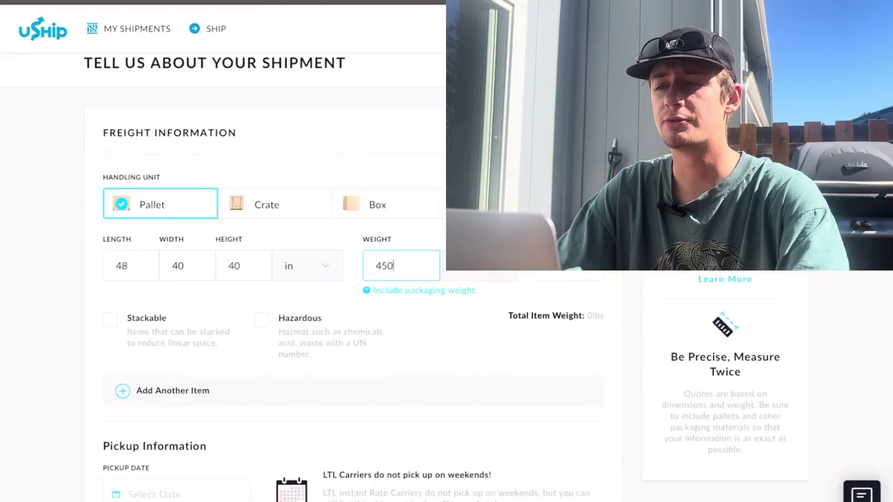
key(Tab)
key(Tab)
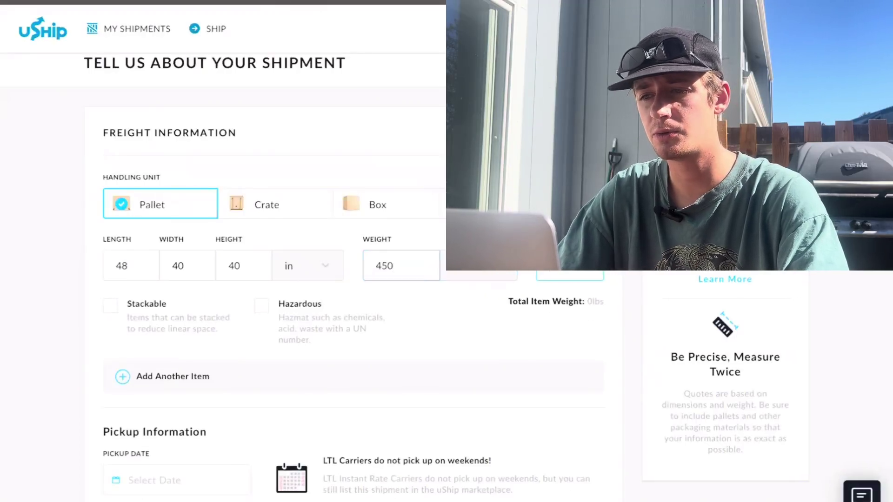
Set the pickup date to July 8, 2024.
scroll(96, 291, down, 3)
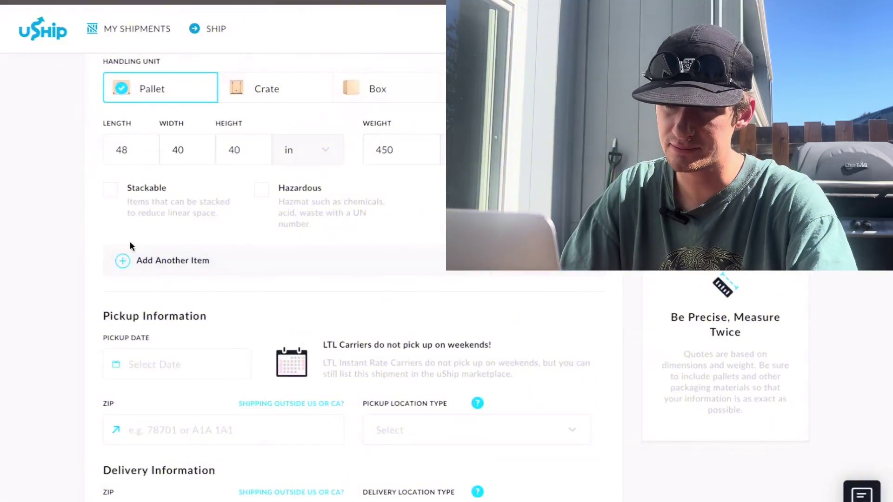
scroll(109, 193, down, 1)
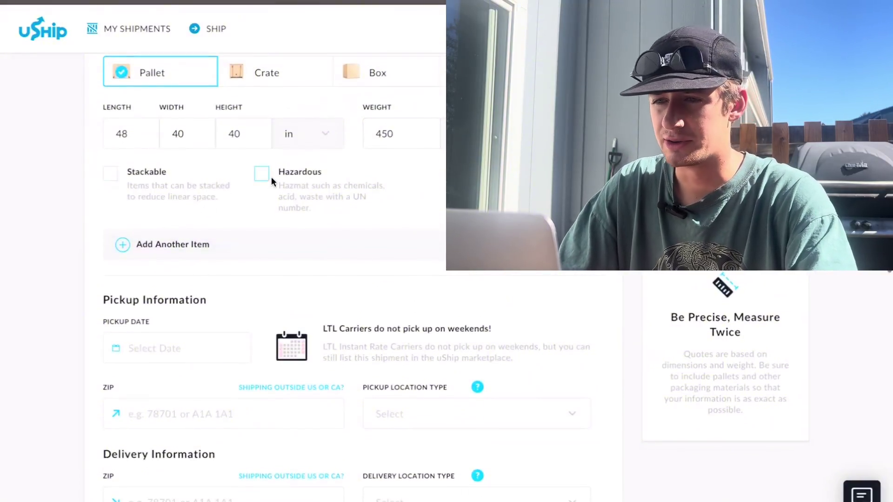
scroll(271, 178, down, 3)
click(152, 231)
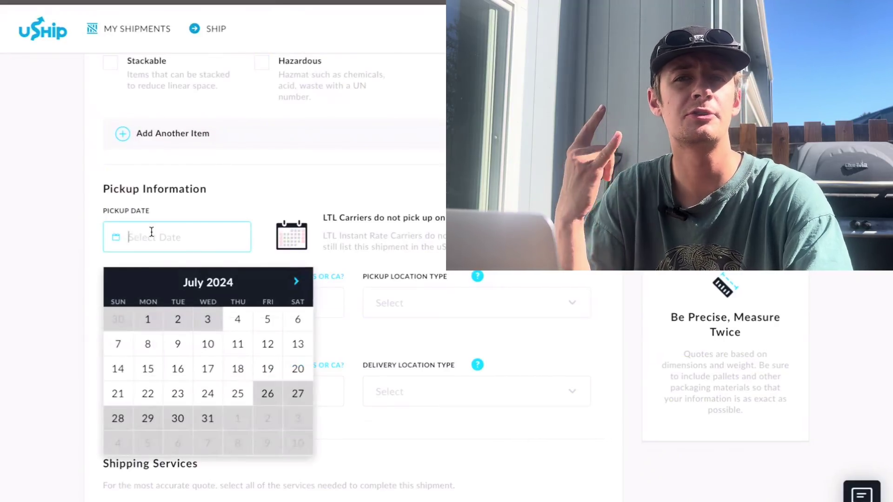
scroll(232, 323, down, 1)
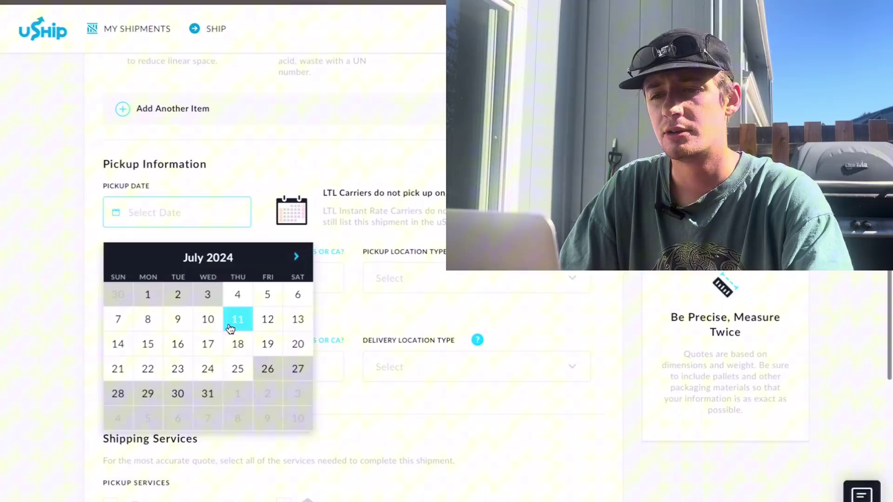
click(152, 320)
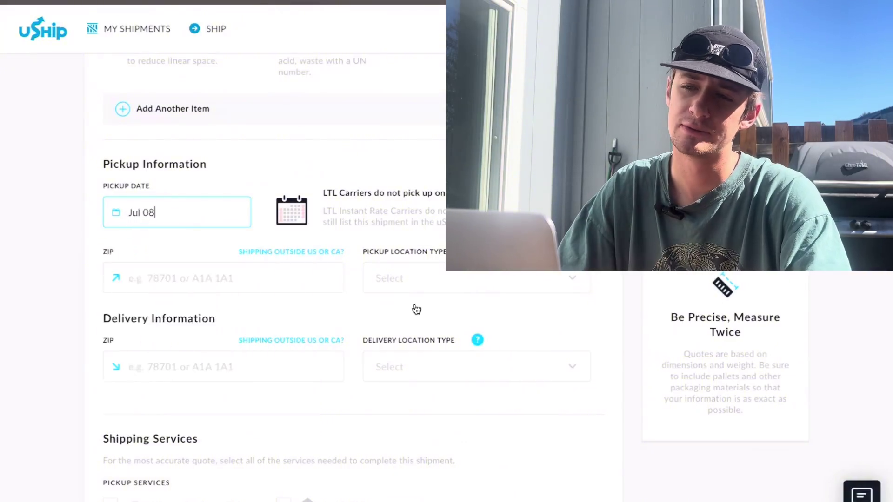
Set the pickup location type to Business (without loading dock or forklift) and the pickup ZIP to Boulder, CO 80301.
scroll(416, 310, down, 1)
click(445, 272)
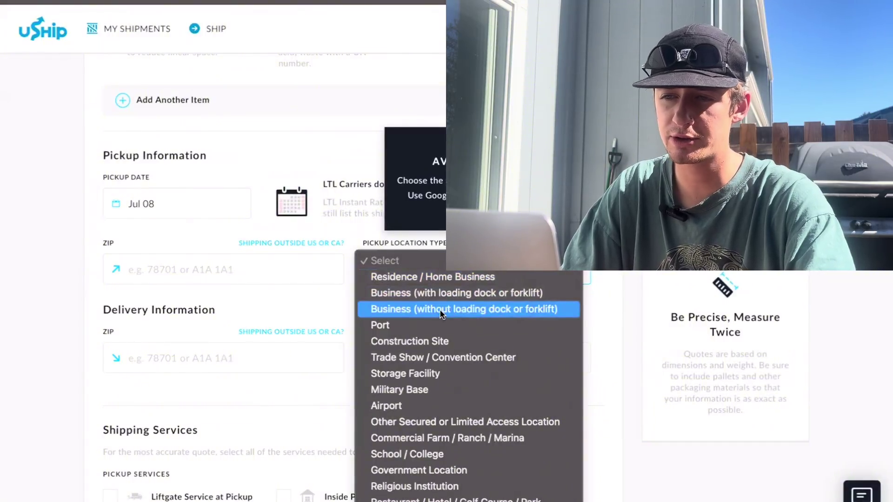
scroll(441, 313, down, 1)
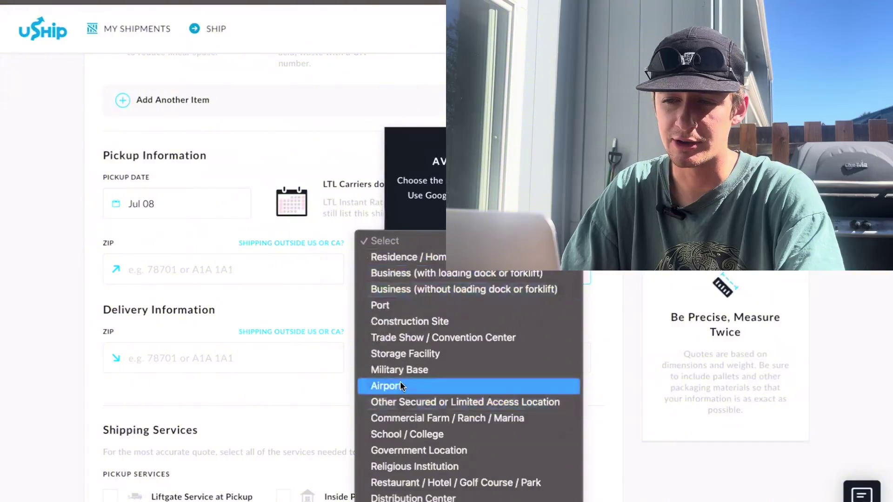
click(450, 289)
click(217, 269)
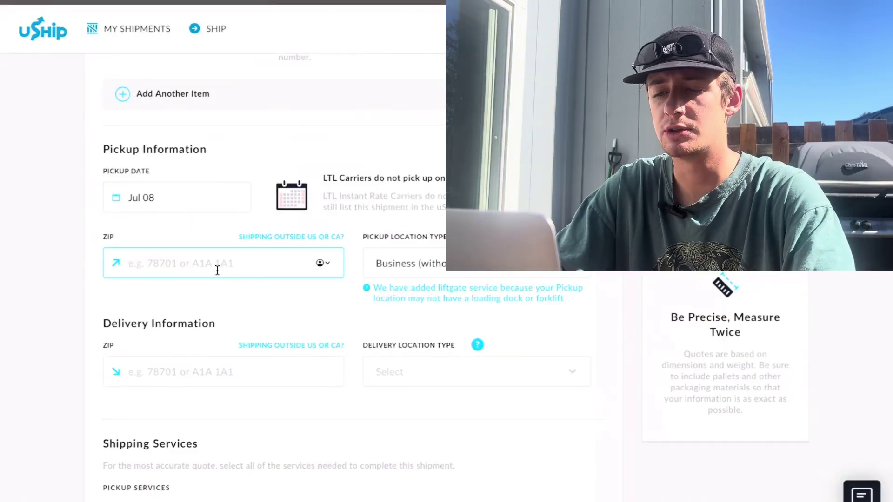
text(80302)
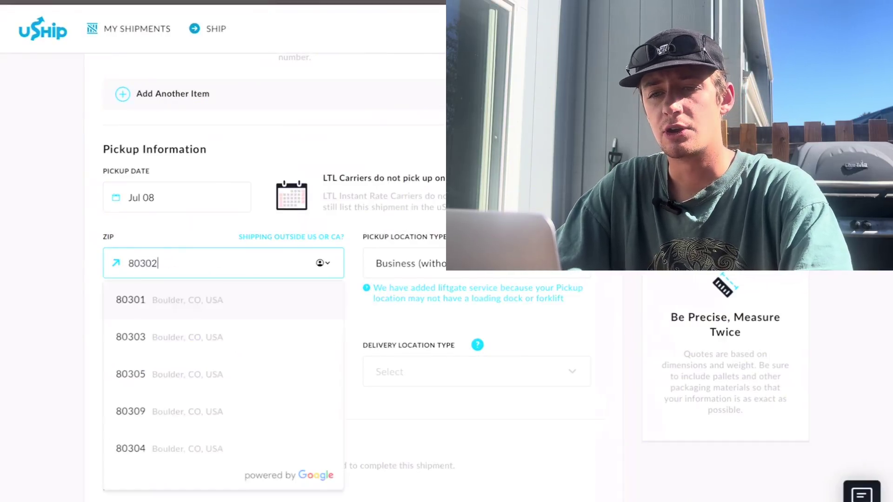
click(179, 305)
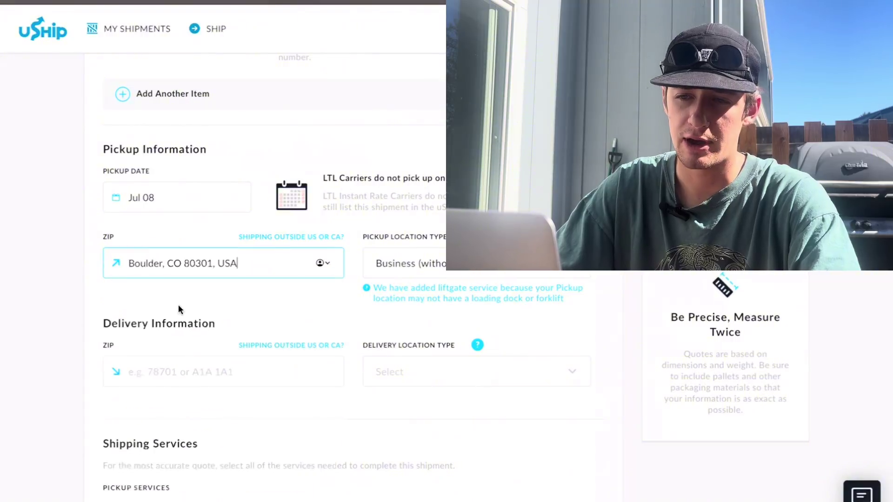
Set the delivery ZIP to Hawthorne, CA 90250 and the delivery location type to Residence / Home Business.
scroll(258, 286, down, 2)
click(184, 287)
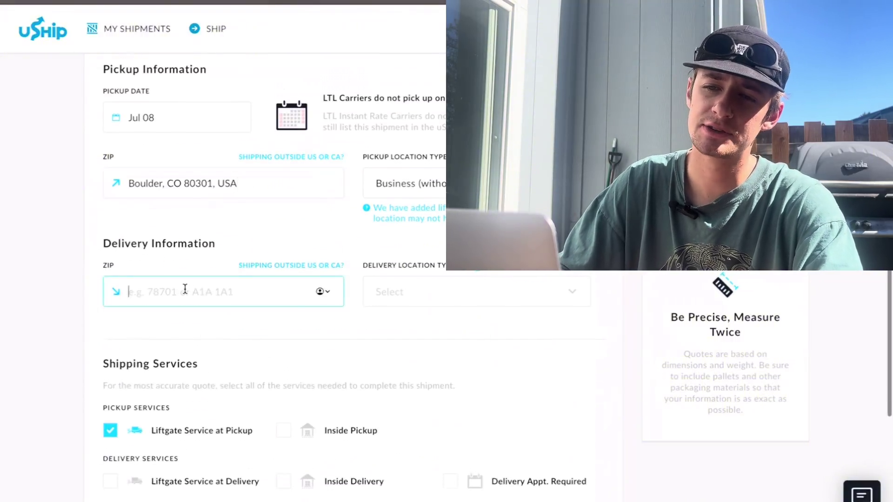
scroll(184, 292, down, 1)
text(90250)
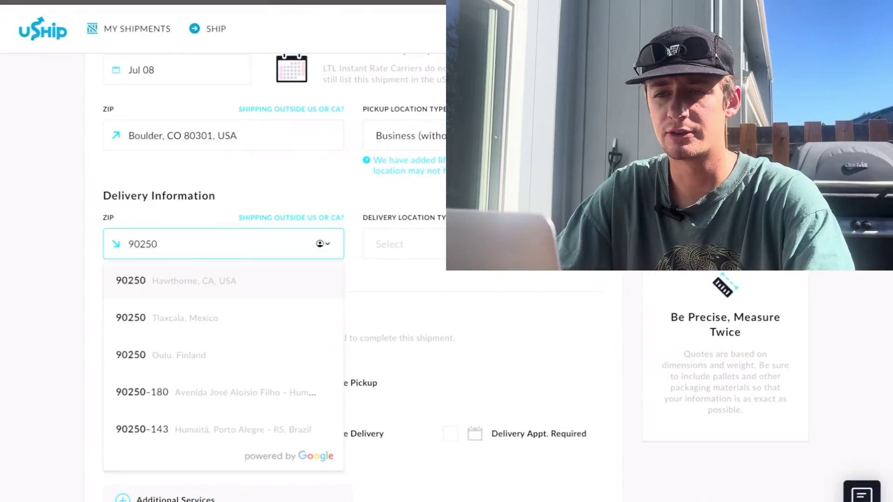
click(223, 282)
click(390, 244)
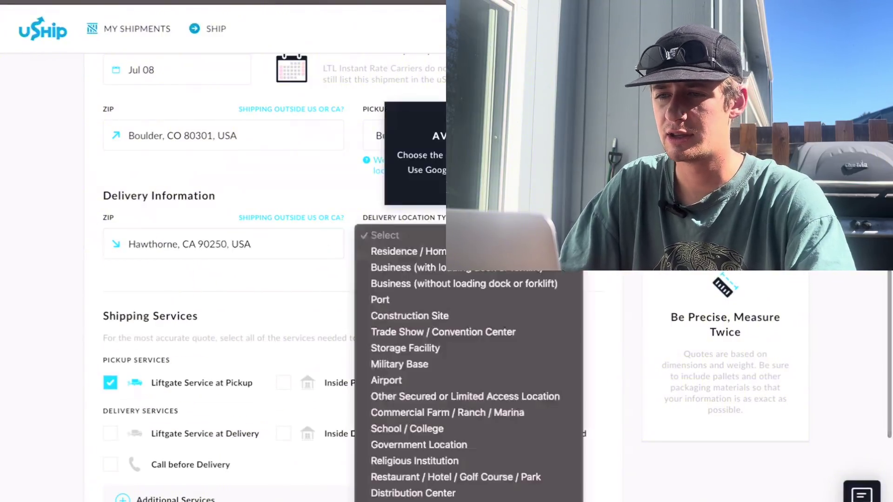
click(442, 253)
scroll(443, 258, down, 3)
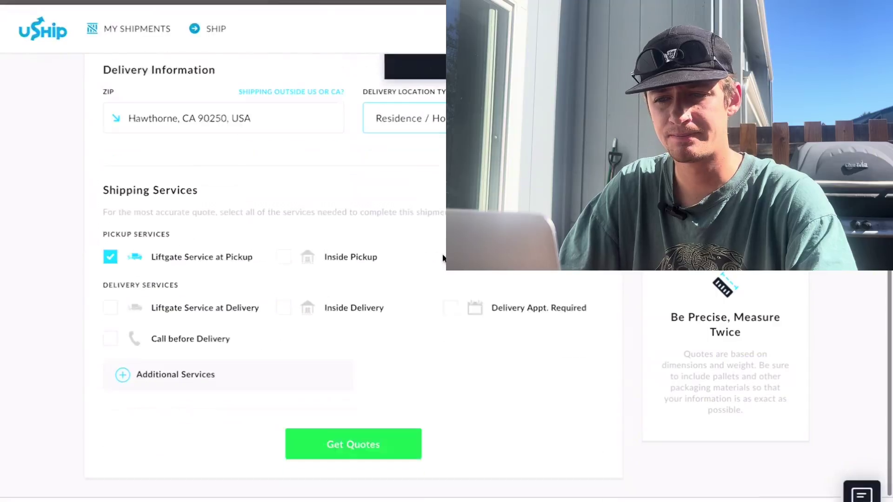
Remove the liftgate service at pickup and at delivery from the shipping services and request the quotes.
scroll(443, 259, down, 1)
mouse_move(106, 249)
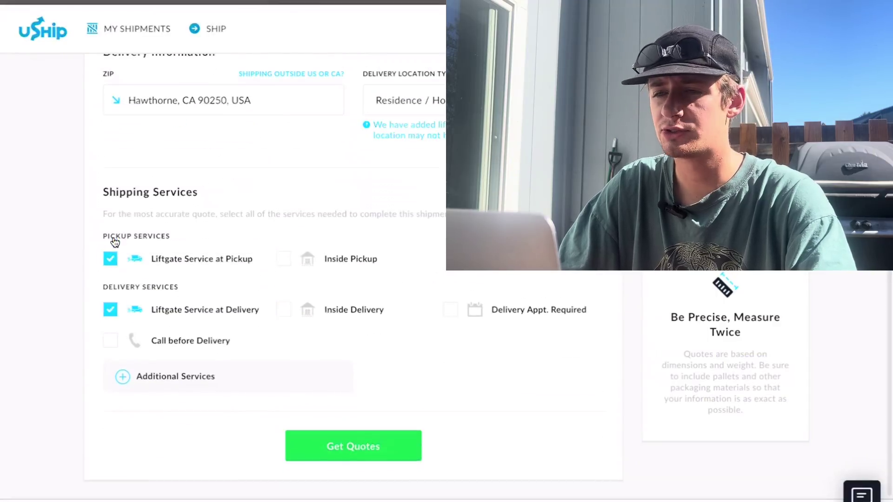
scroll(193, 340, down, 1)
click(109, 231)
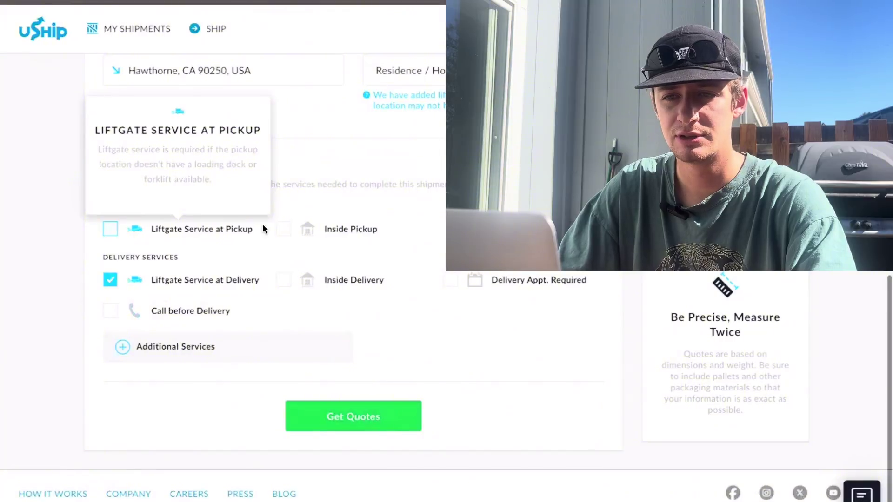
mouse_move(106, 282)
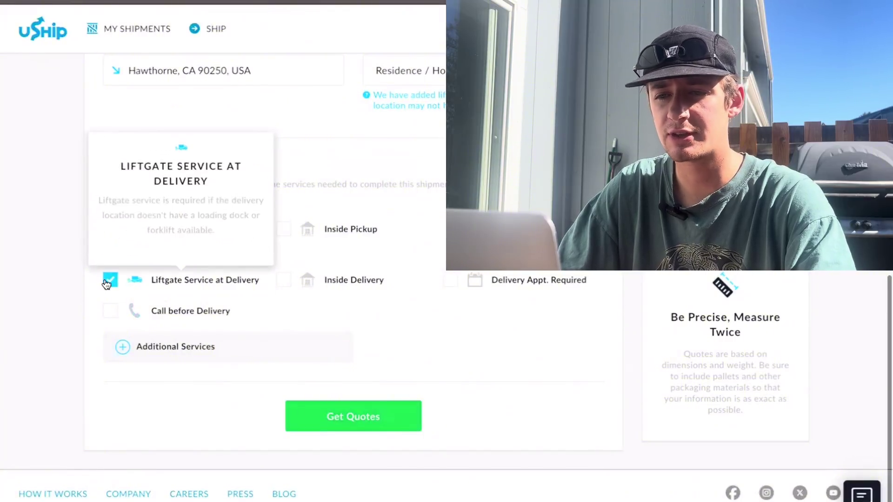
click(107, 282)
Compare the LTL carrier quotes by price, estimated transit days and rating, from the cheapest standard service to the expedited options.
scroll(333, 399, down, 1)
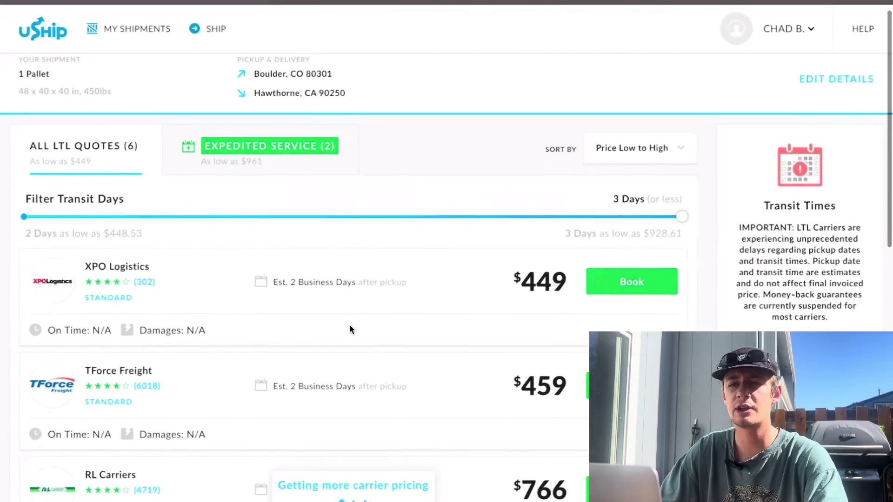
scroll(350, 325, down, 1)
scroll(339, 267, down, 1)
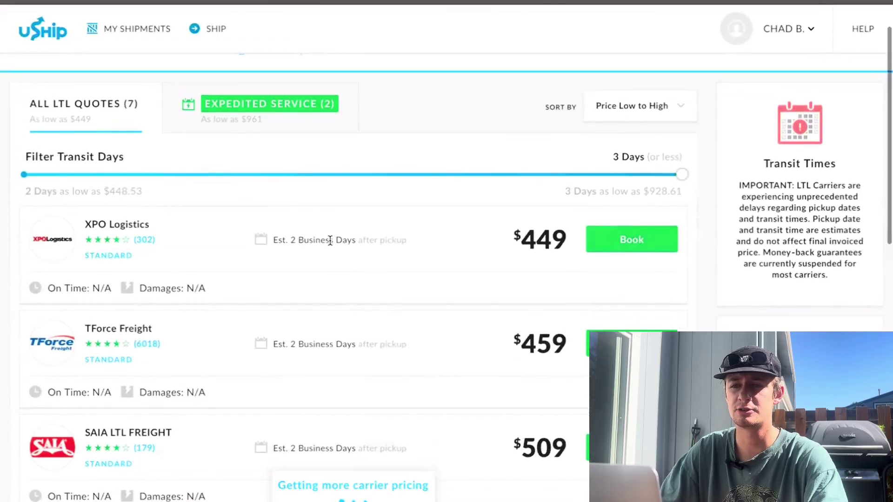
scroll(330, 256, down, 1)
scroll(314, 271, down, 1)
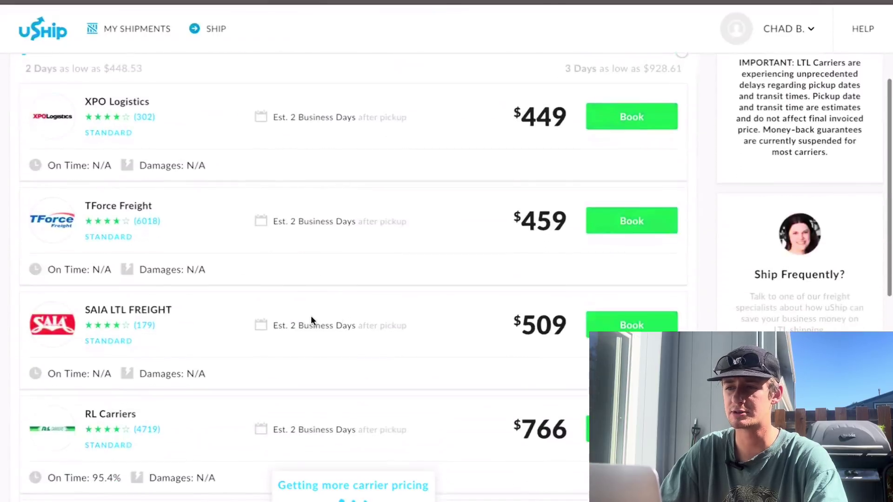
scroll(309, 320, down, 1)
scroll(466, 478, down, 6)
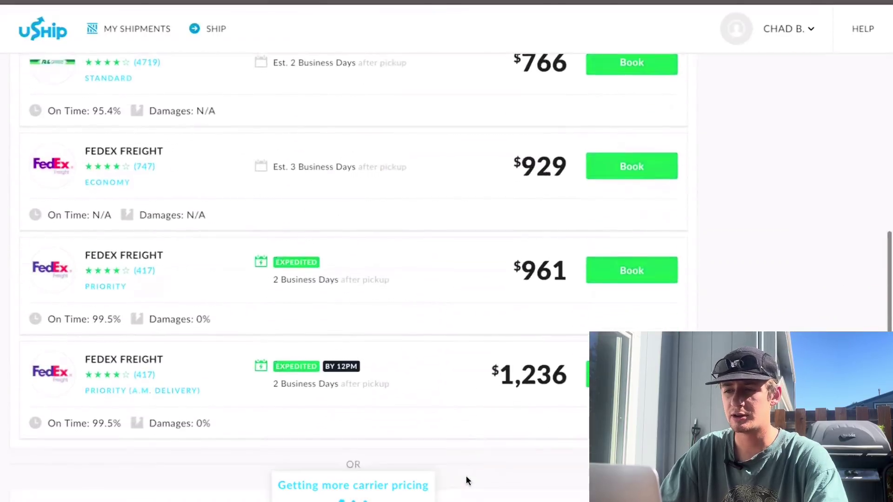
scroll(466, 477, up, 10)
scroll(466, 477, up, 2)
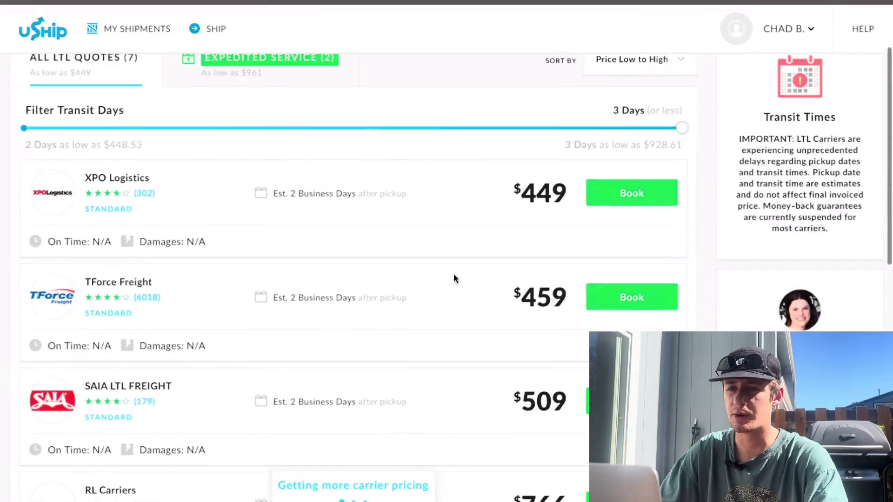
scroll(536, 201, up, 1)
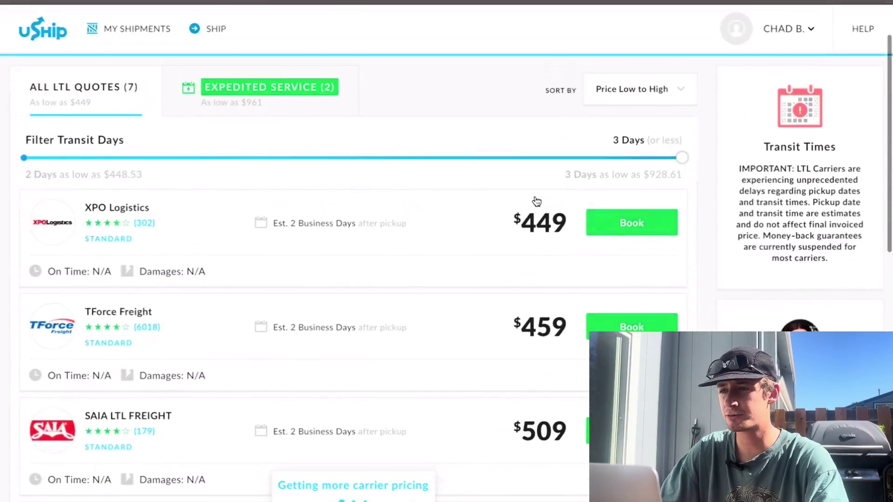
scroll(652, 159, up, 1)
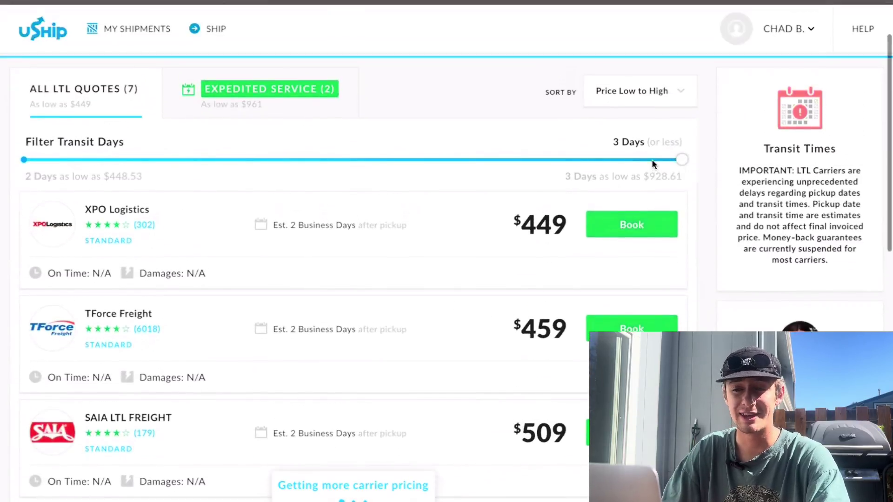
scroll(452, 234, up, 2)
scroll(452, 233, down, 1)
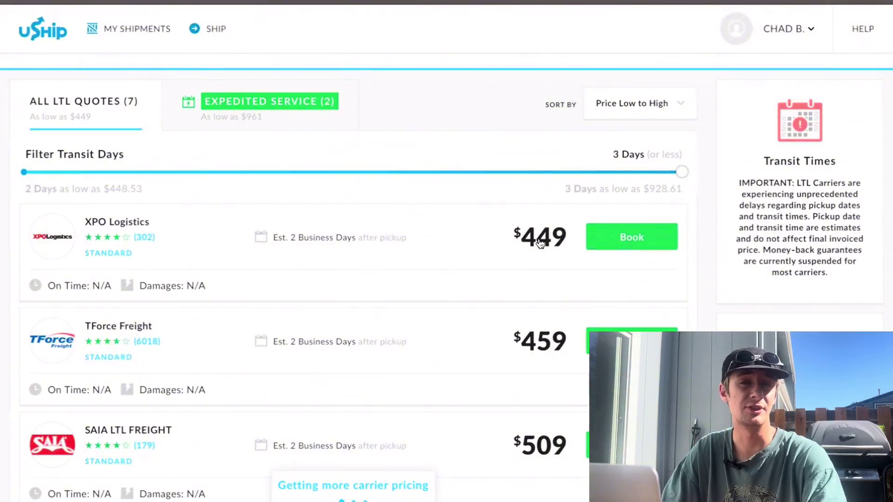
scroll(540, 243, up, 1)
scroll(540, 242, up, 1)
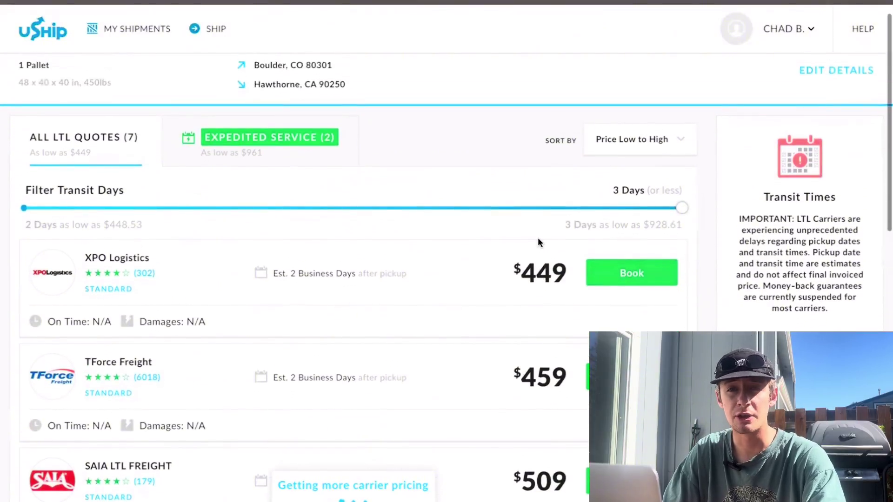
scroll(538, 242, up, 1)
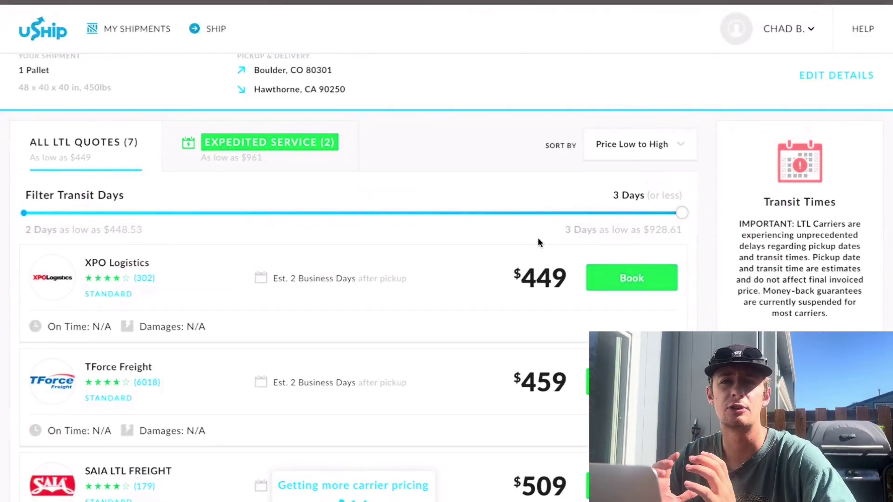
scroll(582, 344, down, 20)
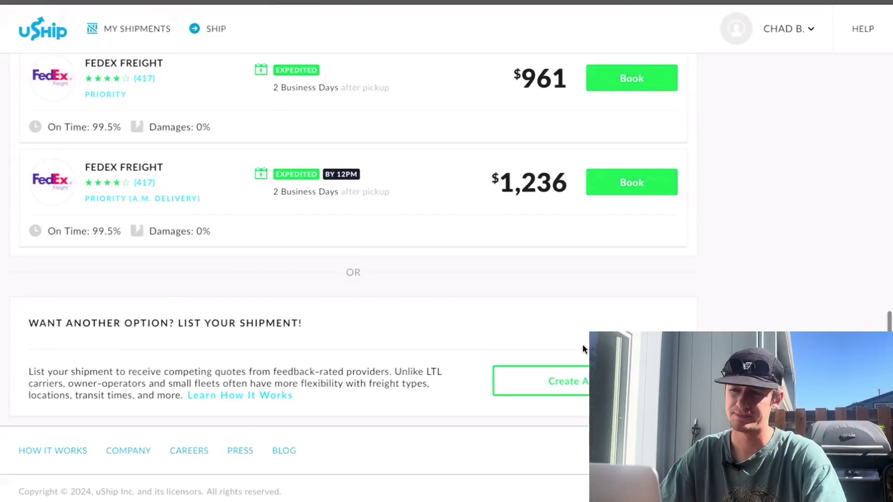
scroll(583, 344, up, 20)
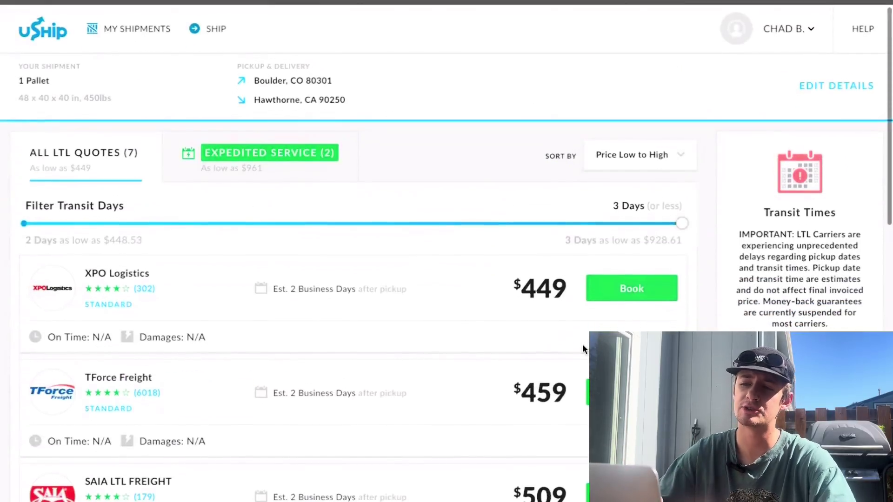
scroll(583, 344, down, 1)
scroll(494, 302, down, 2)
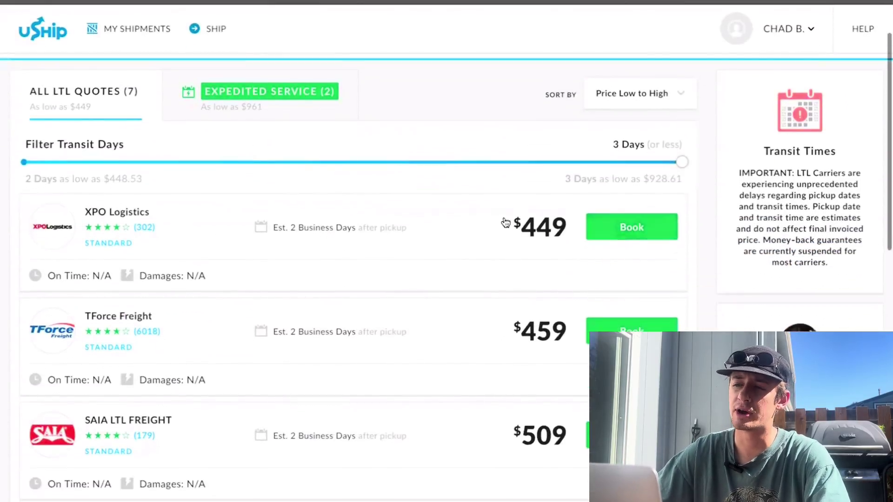
scroll(467, 256, down, 4)
scroll(544, 249, down, 3)
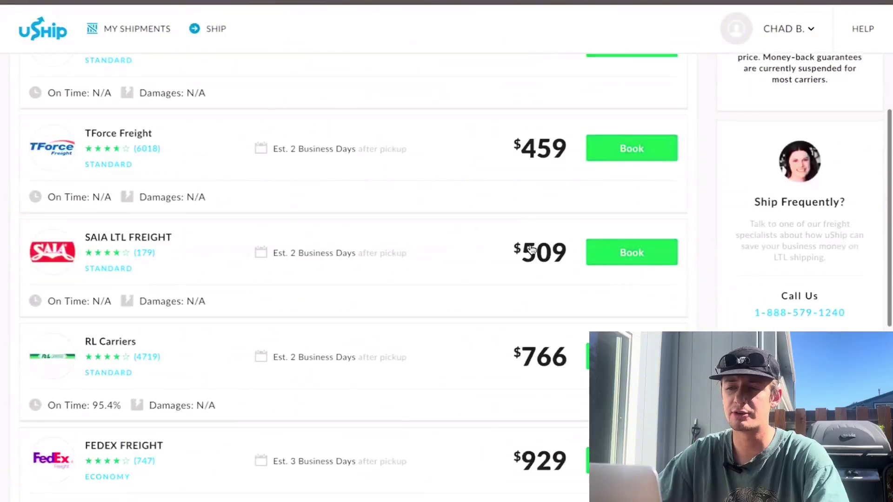
scroll(545, 249, down, 15)
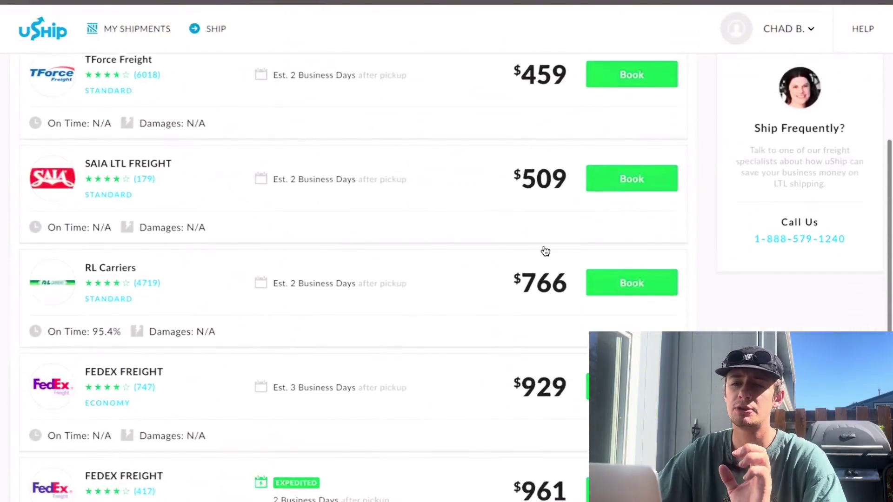
scroll(545, 247, up, 20)
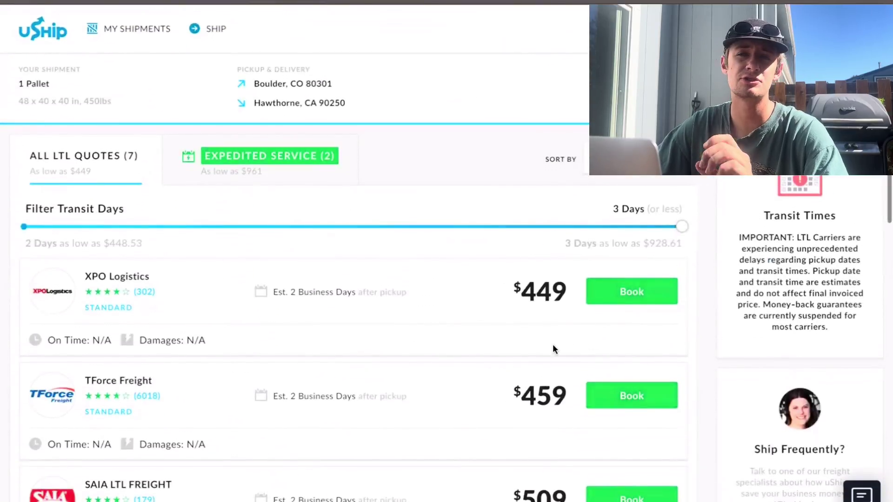
Start creating a listing for the shipment to receive competing quotes from other providers.
scroll(553, 348, down, 15)
scroll(554, 348, down, 6)
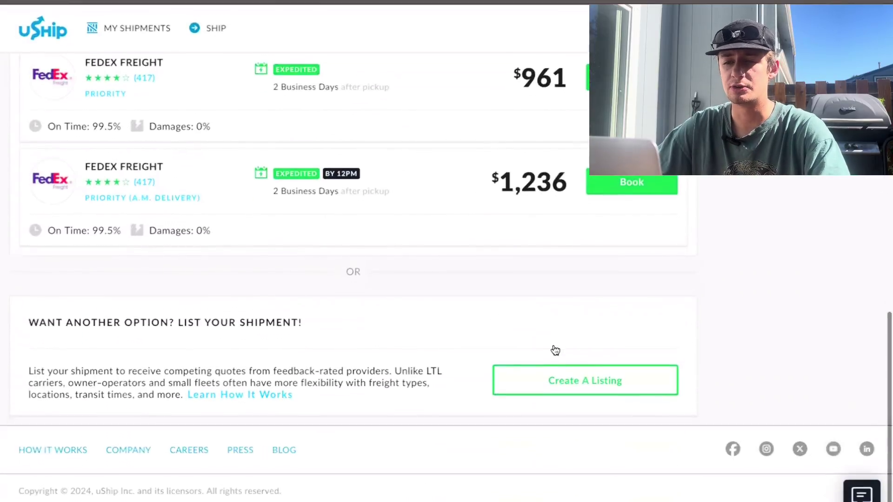
click(534, 395)
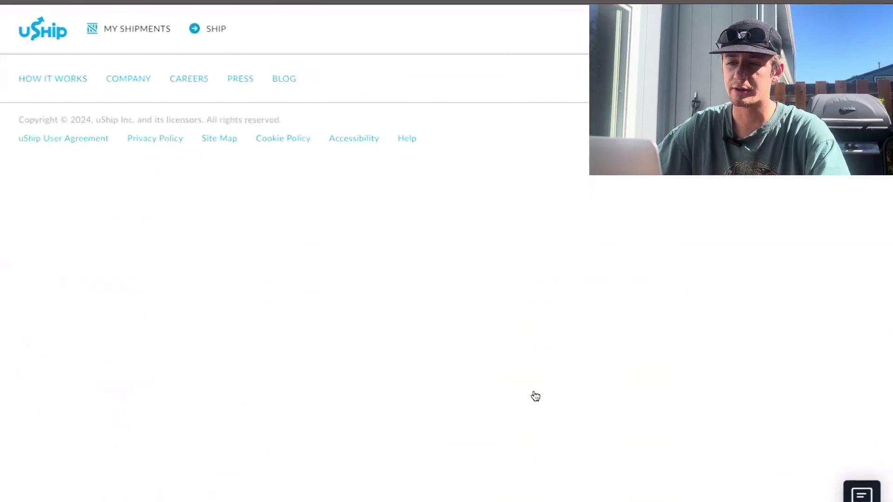
Extend the shipment title to read 1 Pallet - 36" Luxury Oven.
scroll(149, 293, down, 2)
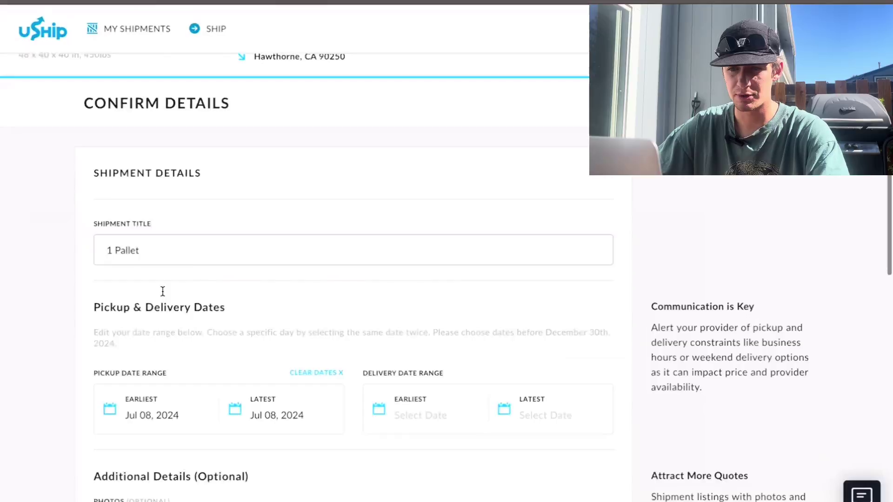
click(144, 192)
click(149, 194)
text(- )
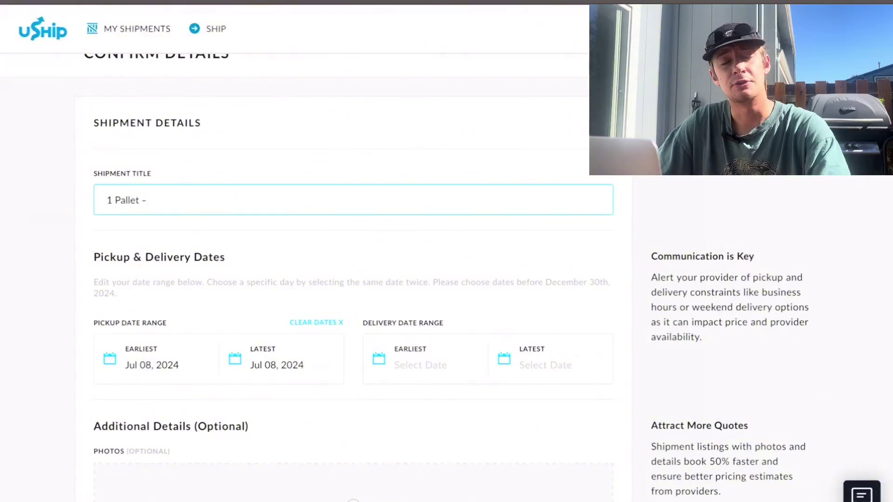
text(36)
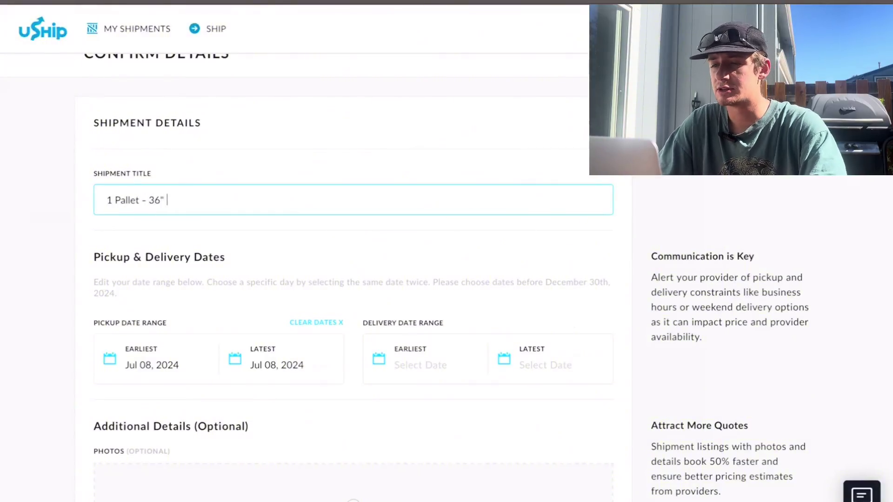
text(" Luxury Oven)
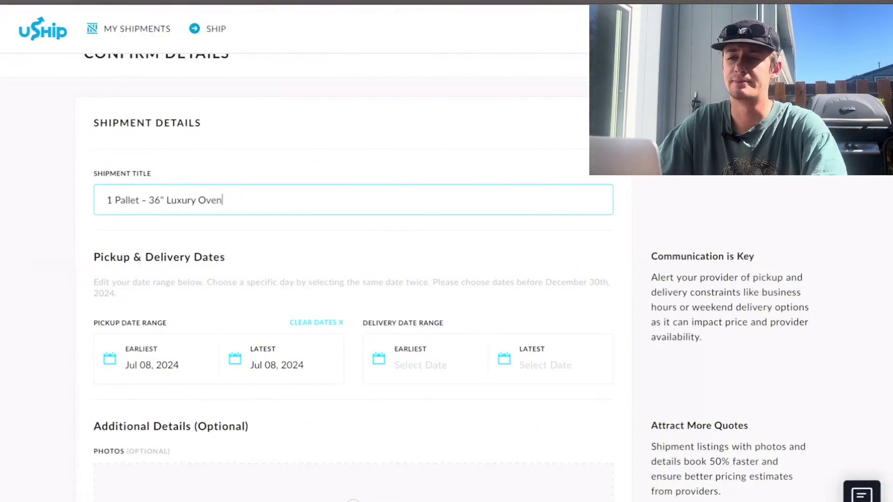
Set the latest pickup date to July 11, 2024 and the delivery date range to July 15 through July 18, 2024.
scroll(261, 223, down, 2)
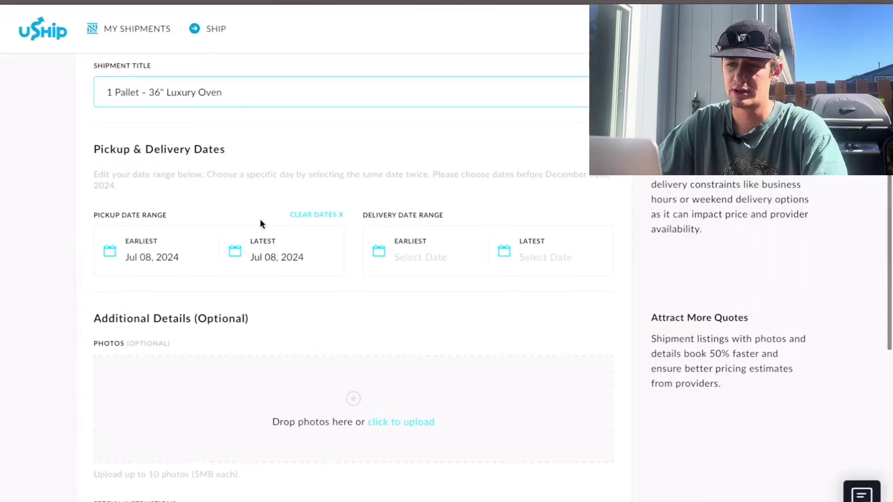
click(255, 253)
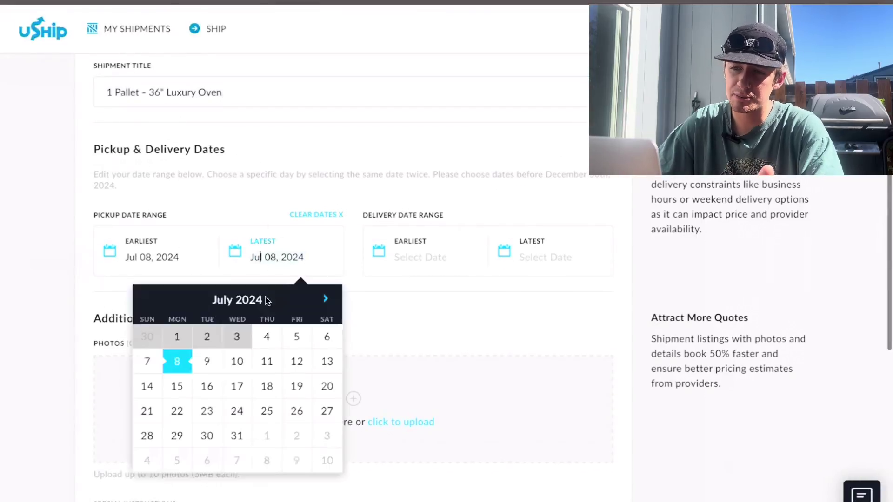
click(270, 361)
scroll(325, 269, down, 1)
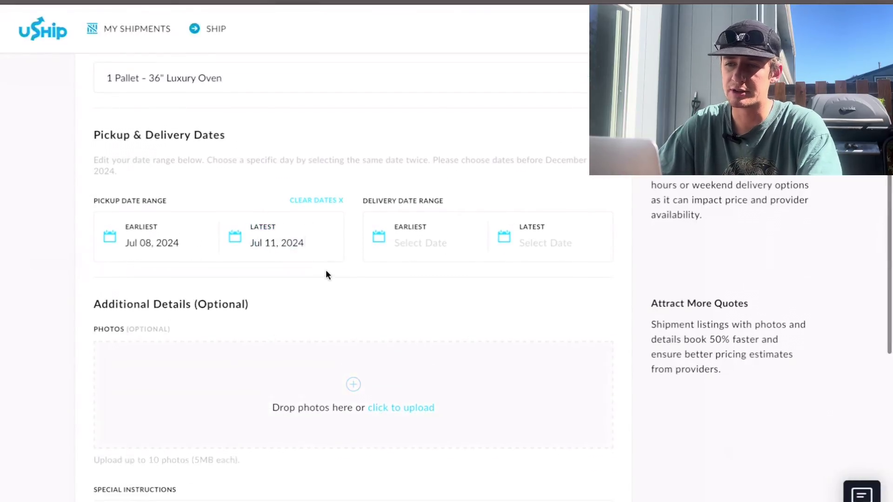
click(420, 232)
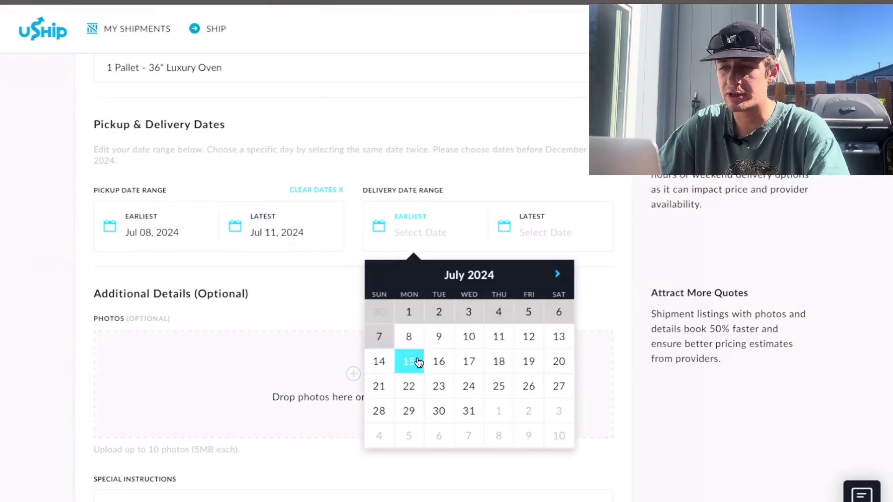
click(409, 362)
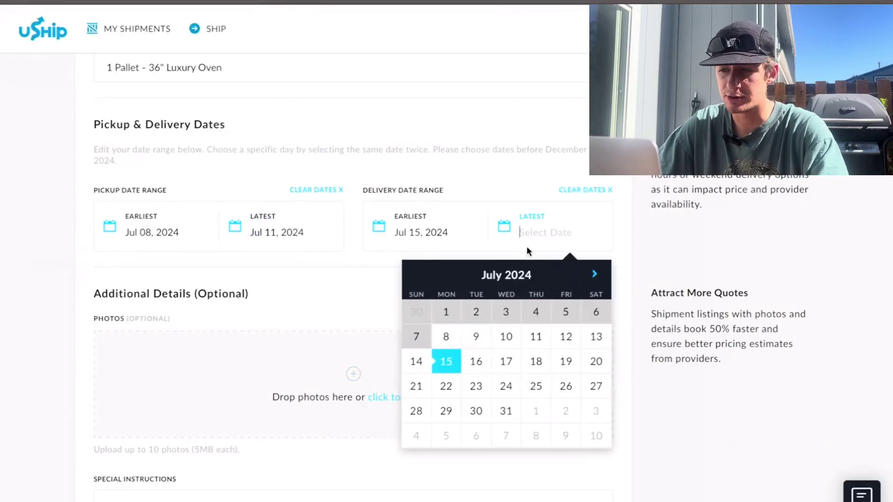
click(531, 362)
Begin the special instructions with "Hello, this is a very high end oven. It weighs about 300 pounds".
scroll(531, 363, down, 1)
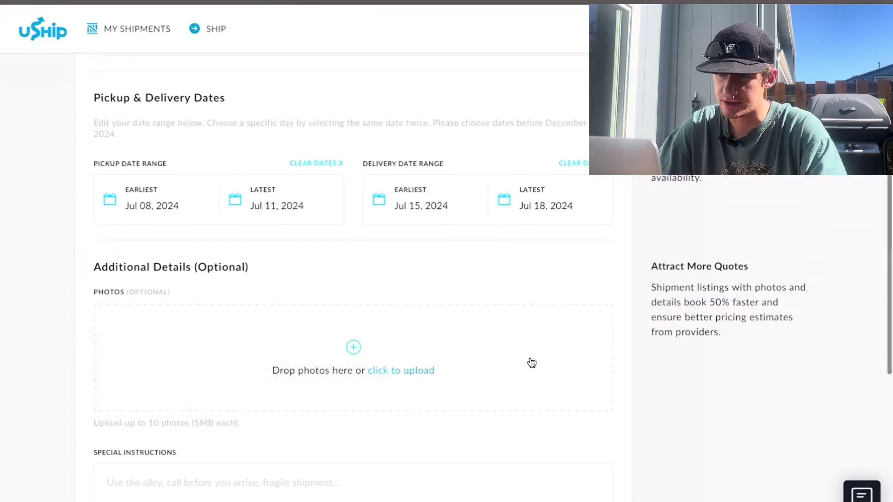
scroll(355, 358, down, 3)
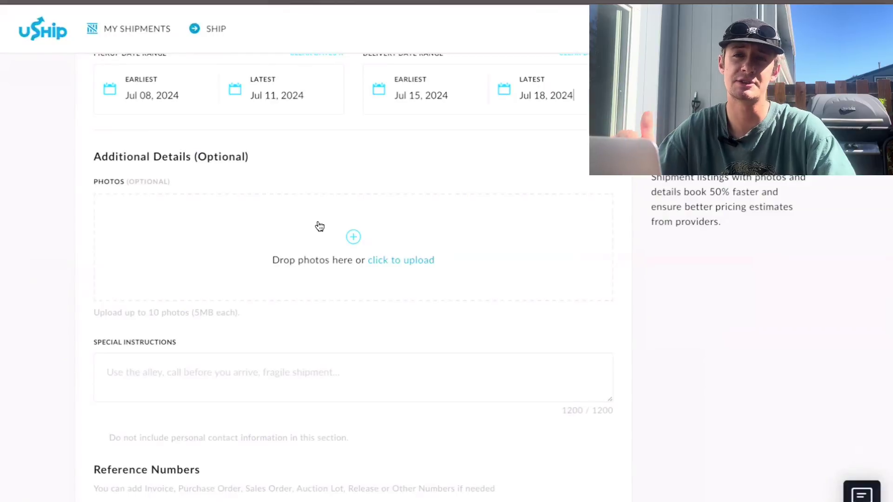
scroll(312, 226, down, 1)
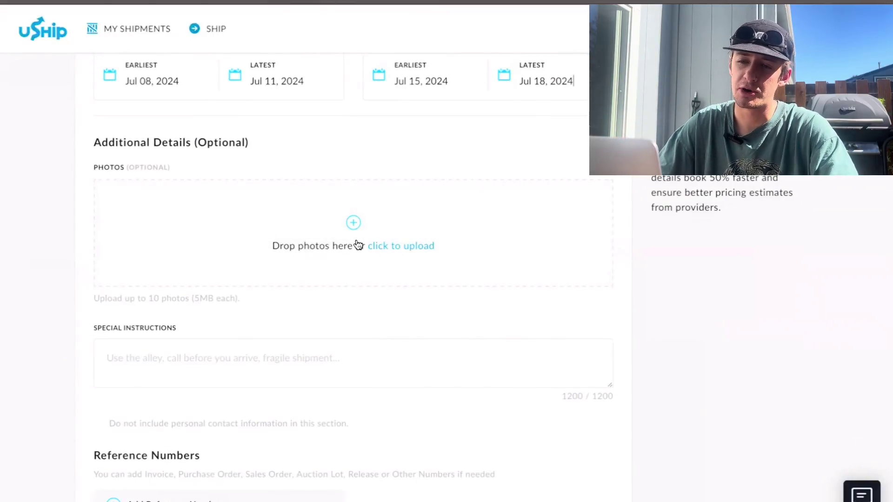
scroll(138, 261, down, 3)
click(184, 203)
text(Hello, this is a very high end oven)
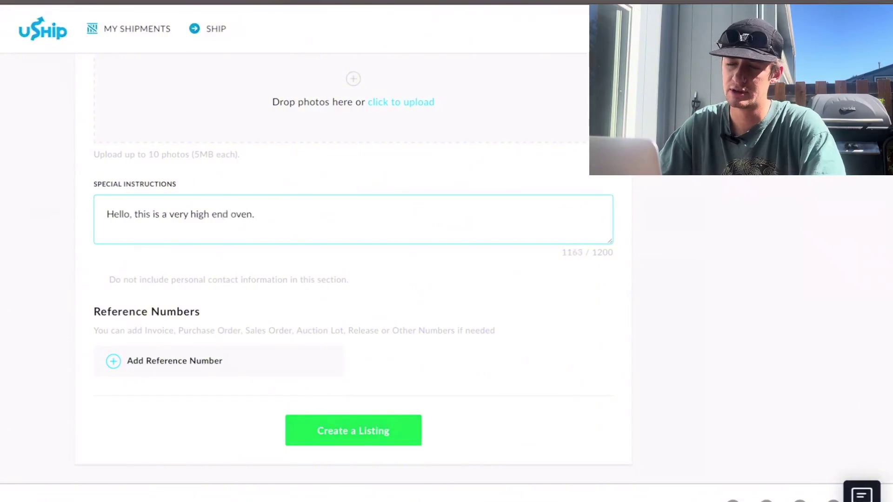
text(.  It weighs about 30)
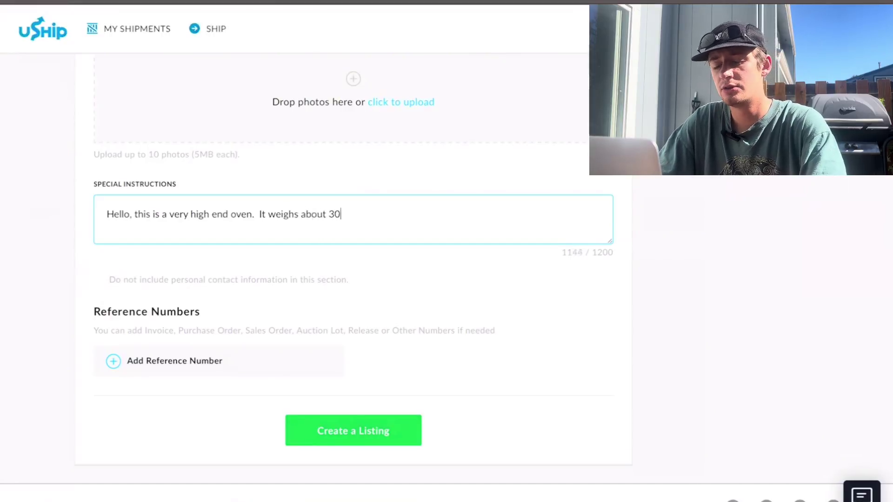
text(0 pounds)
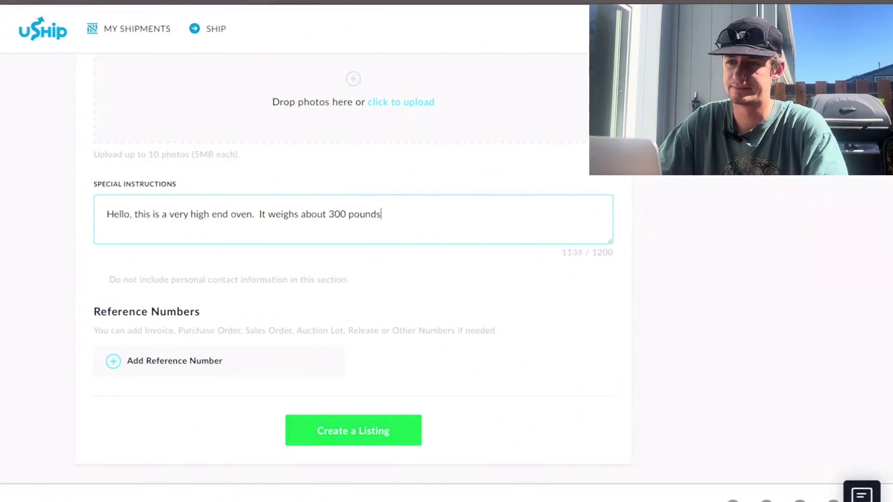
Continue the special instructions with "- I can help load the item but no one unload. This item will".
text( - I can)
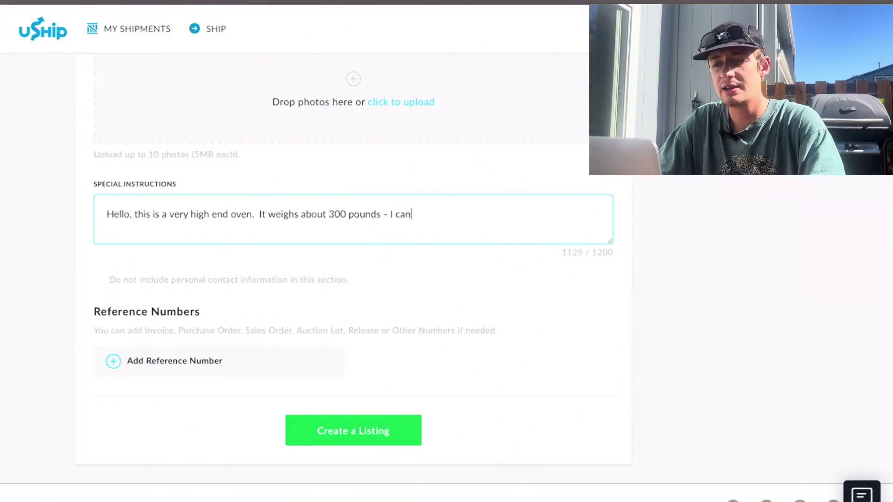
text( help load )
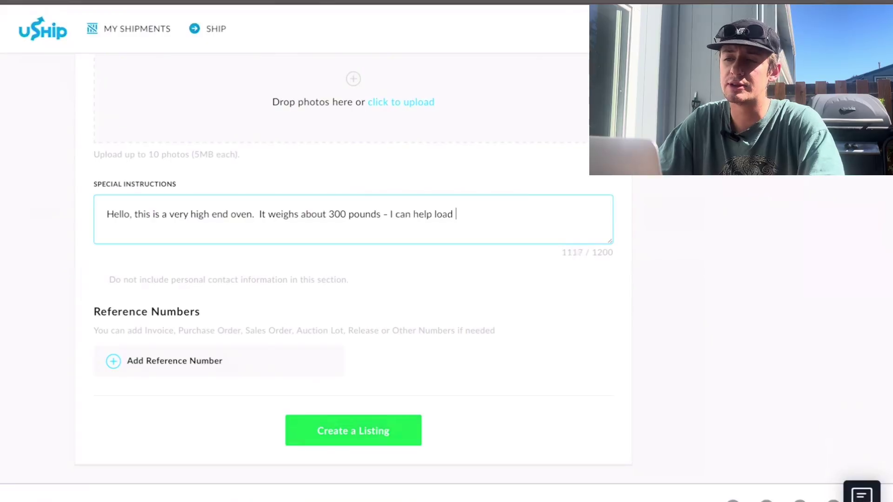
text(the item but )
text(I)
key(BackSpace)
text(npo one)
key(BackSpace)
key(BackSpace)
key(BackSpace)
key(BackSpace)
key(BackSpace)
text(one)
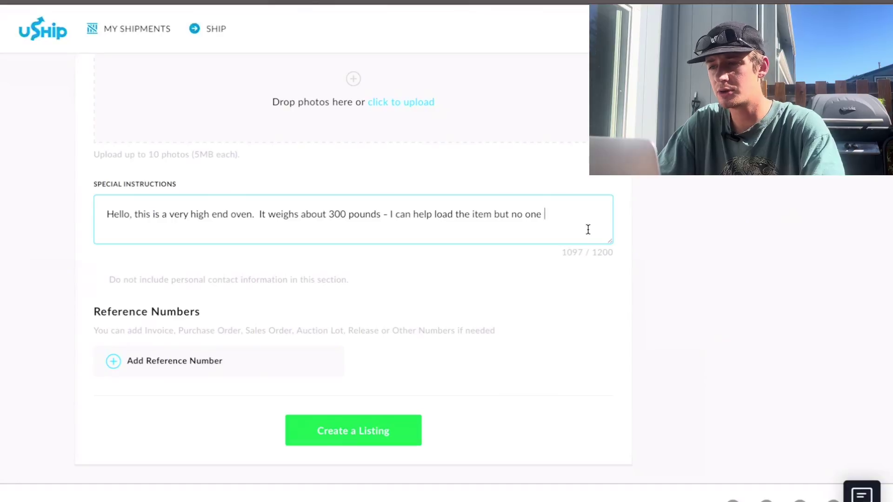
text(u)
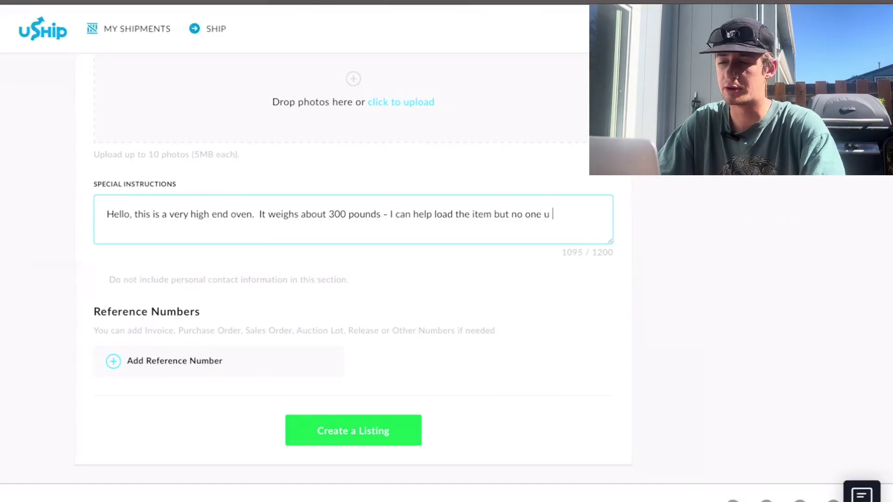
text(nload. This item will)
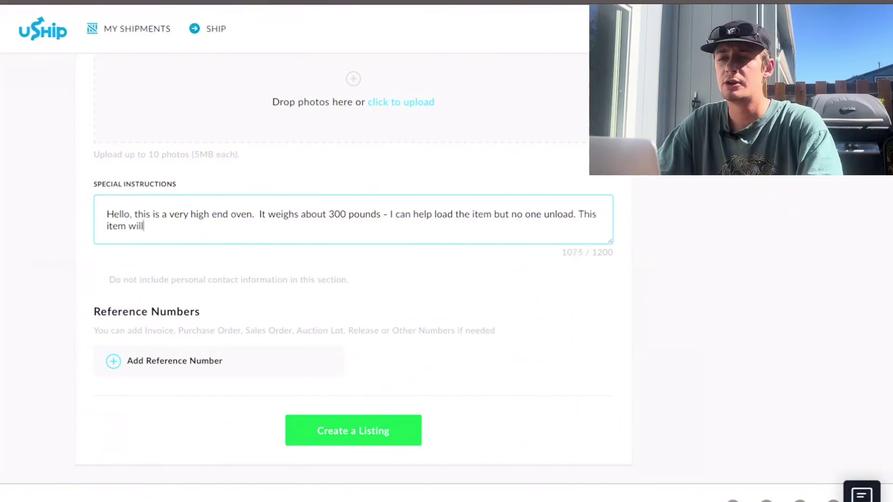
Complete the packaging sentence in the special instructions with "be either on a pallet or loose depending on what you would prefer.".
text( be either o)
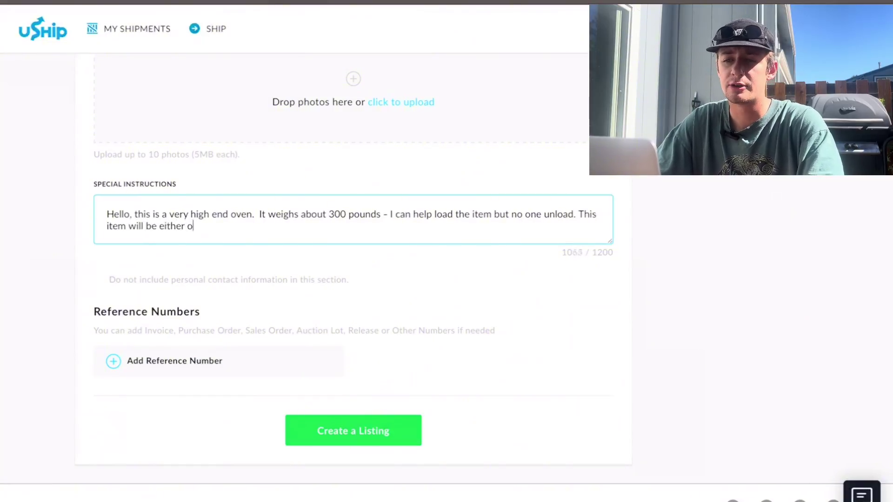
text(n a pallet or loo)
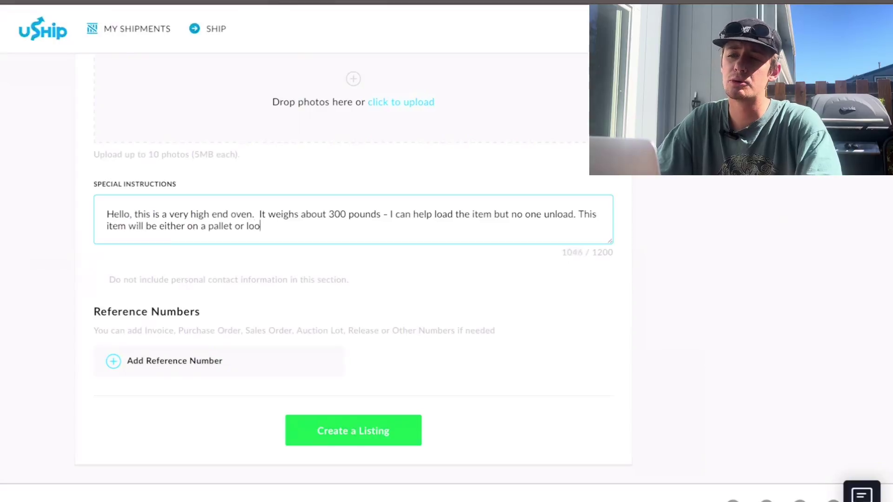
text(se depending on )
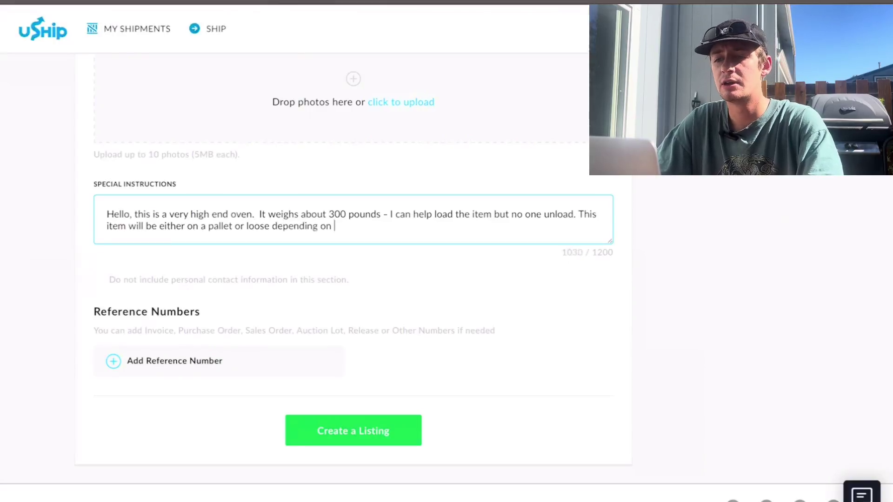
text(what you would li)
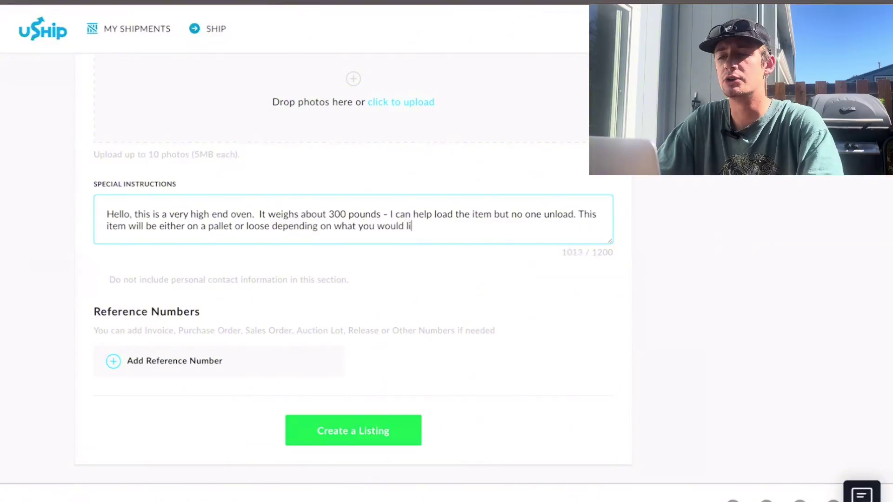
key(BackSpace)
key(BackSpace)
text(prefer.)
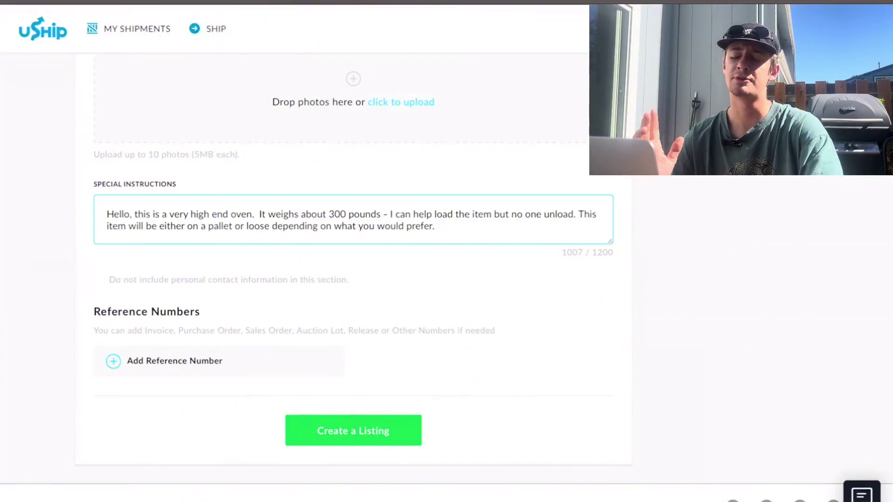
Add the budget limit "I would not like to spend more than $250 to get this item shipped." to the special instructions.
text(I would not like to sp)
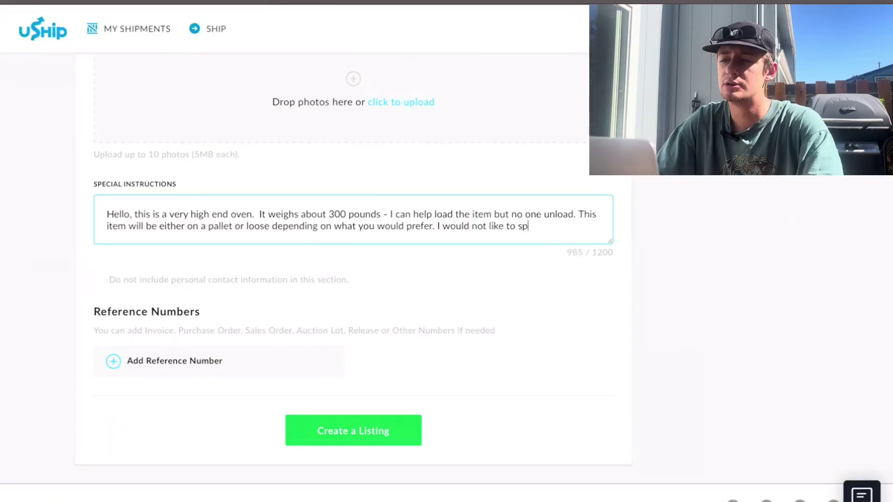
text(end more than )
text($)
text(350)
key(BackSpace)
key(BackSpace)
key(BackSpace)
key(BackSpace)
text($250 )
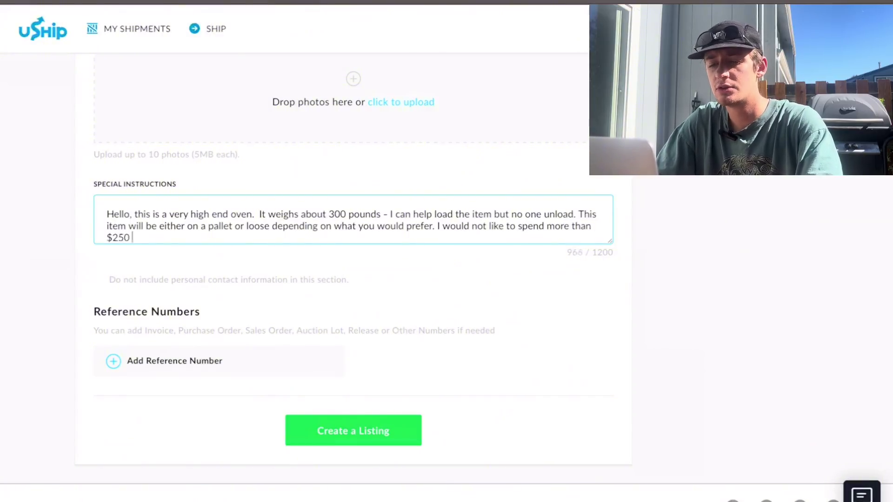
text(to get this )
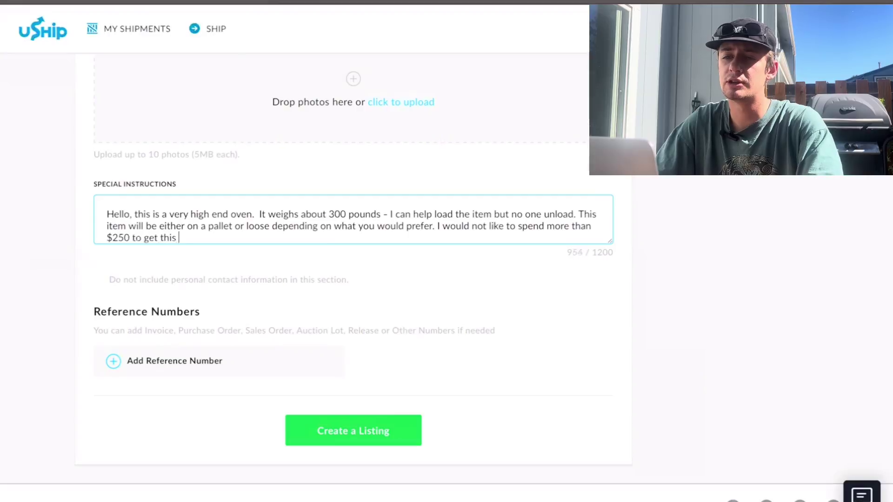
text(item shipped.  If h)
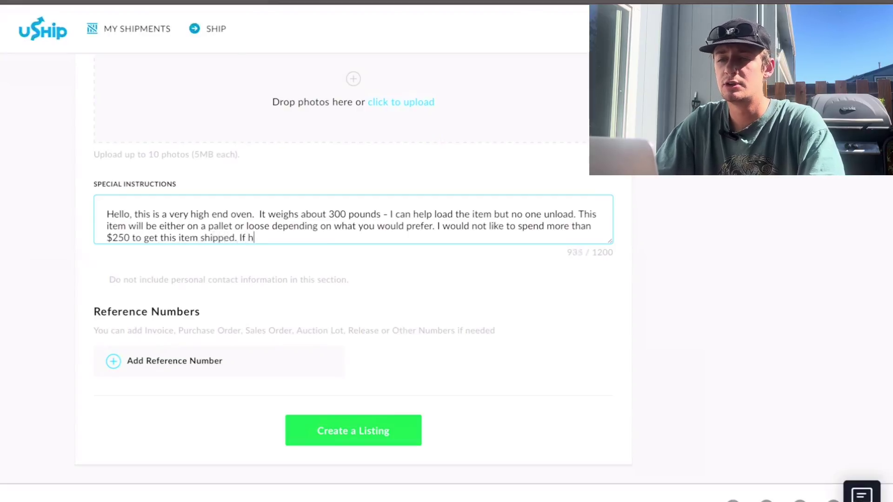
End the instructions with "If you on a route from Denver to California this could be an easy way to add some more money to your load!".
key(BackSpace)
text(you on )
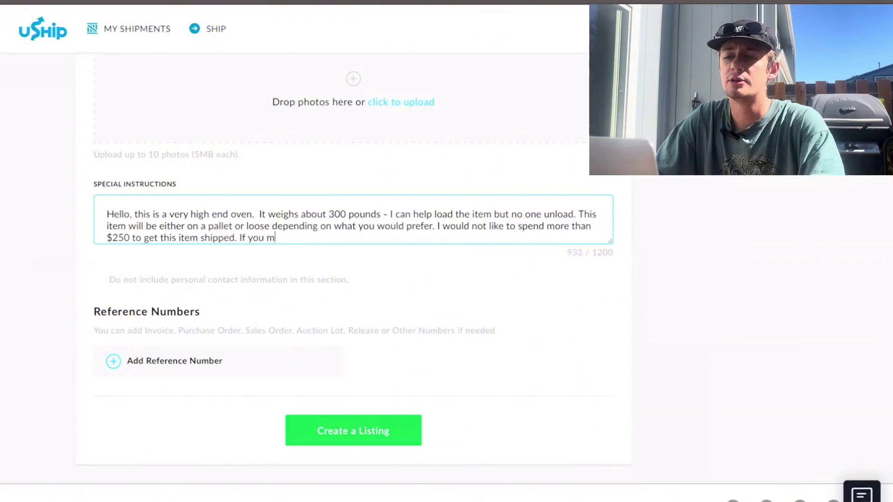
text(a route from Den)
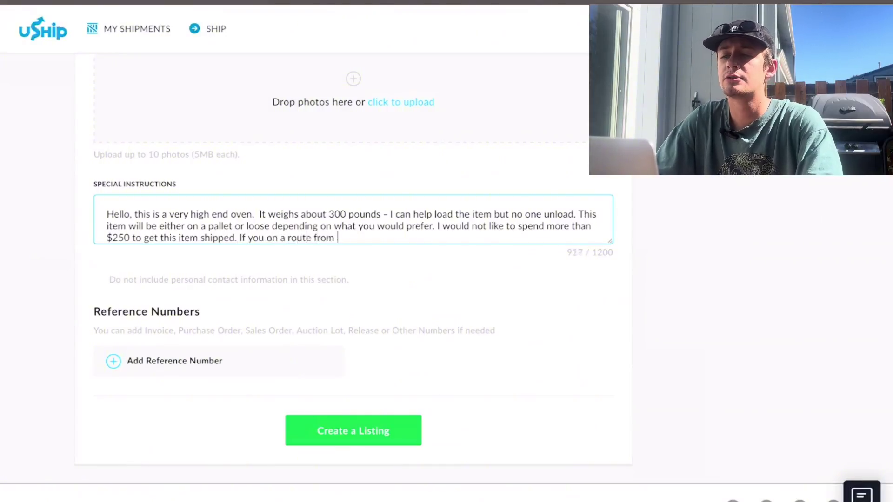
text(ver to California)
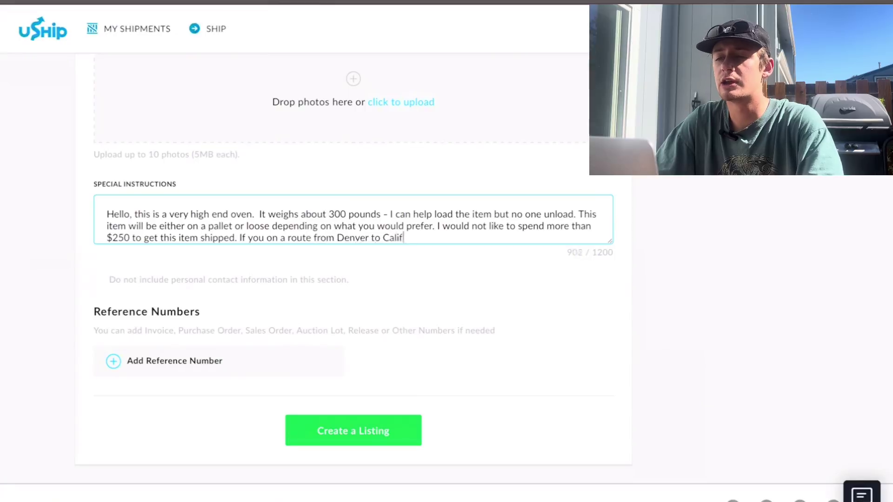
text( this could be)
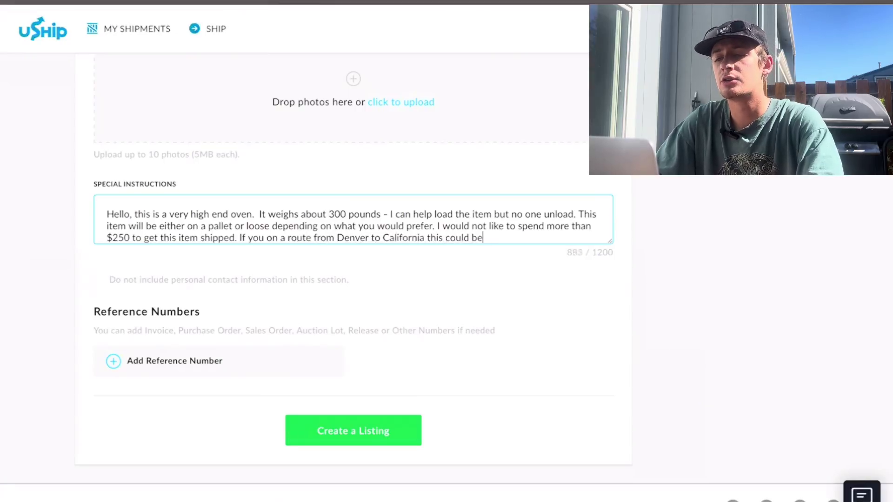
text( an eas y)
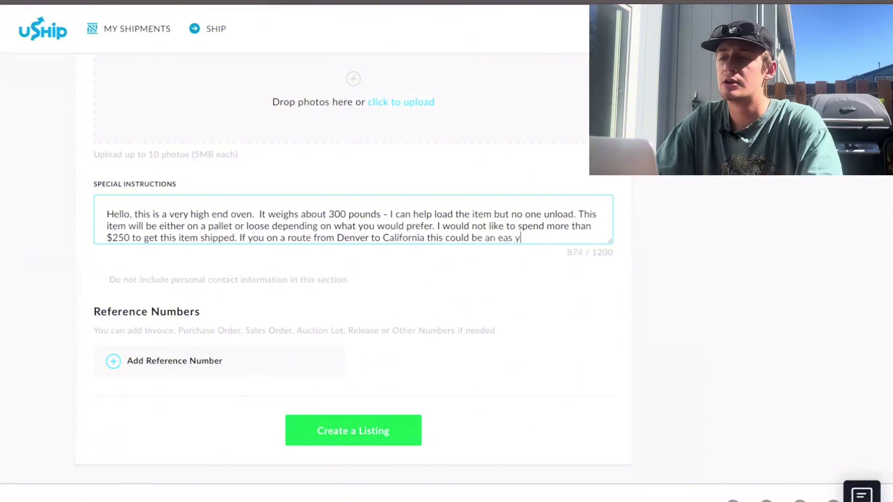
text(t)
key(BackSpace)
text(way to add some more)
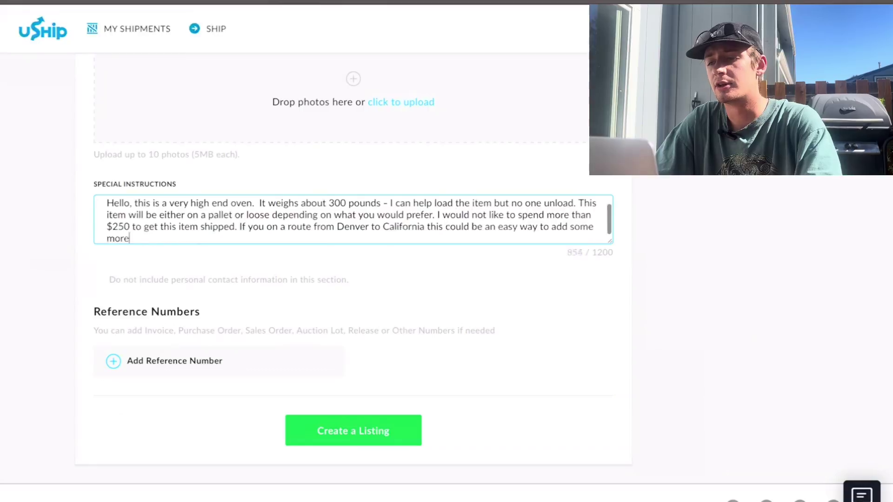
text( money to your load)
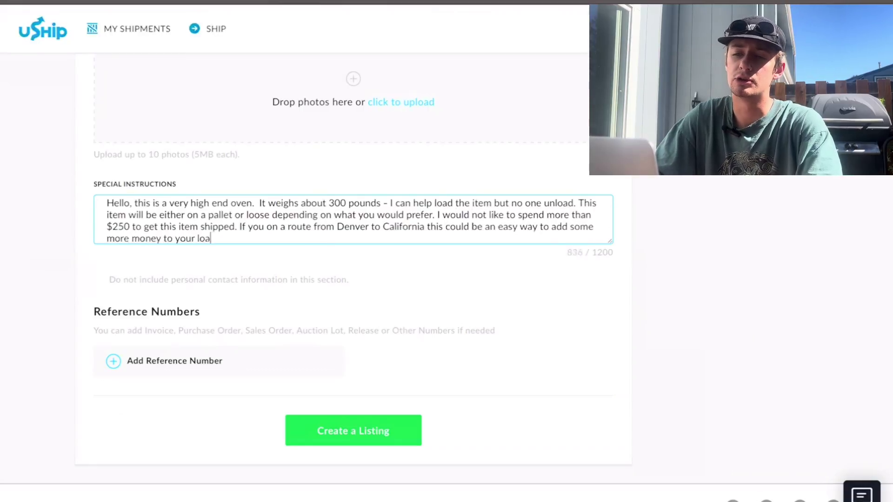
scroll(600, 219, down, 1)
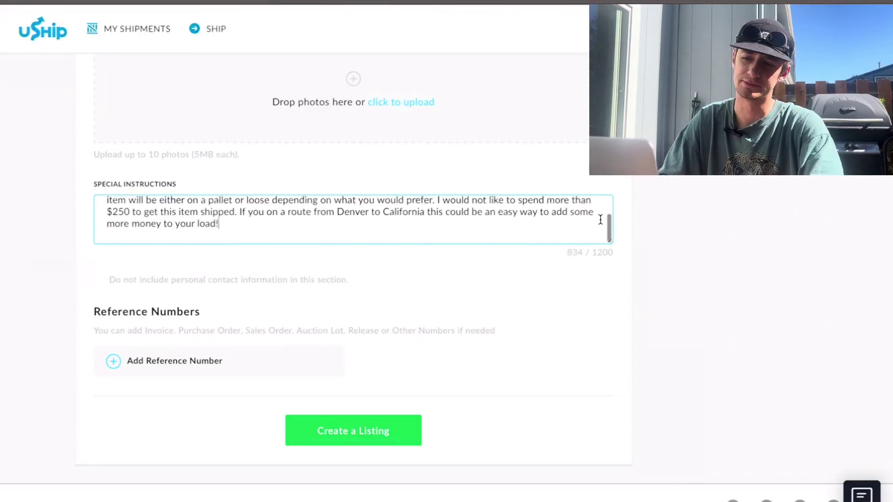
scroll(600, 220, up, 1)
Create the shipment listing and review its published dates, route, item details and additional information.
click(306, 437)
scroll(405, 406, down, 10)
click(349, 420)
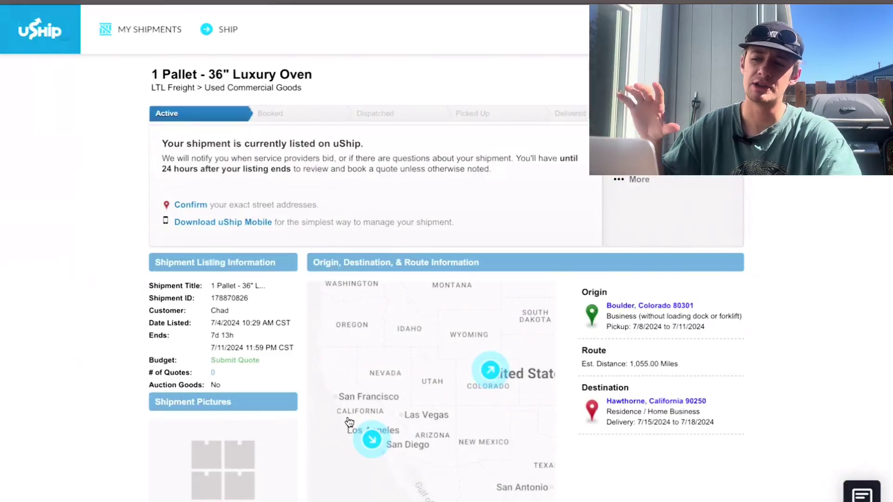
scroll(369, 423, down, 1)
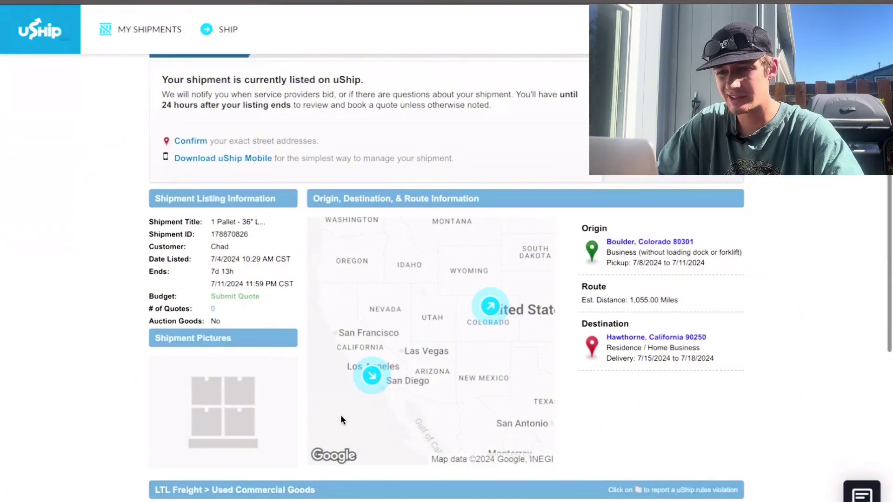
scroll(256, 356, down, 2)
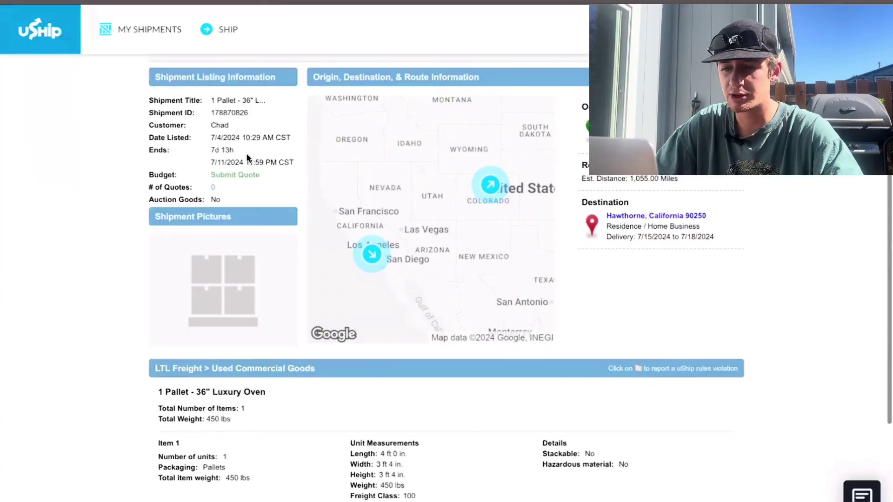
scroll(300, 220, down, 3)
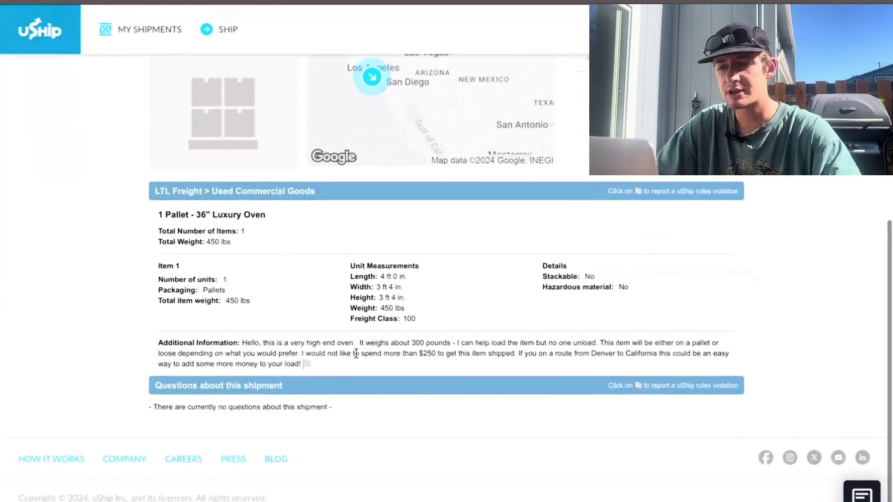
scroll(439, 351, up, 6)
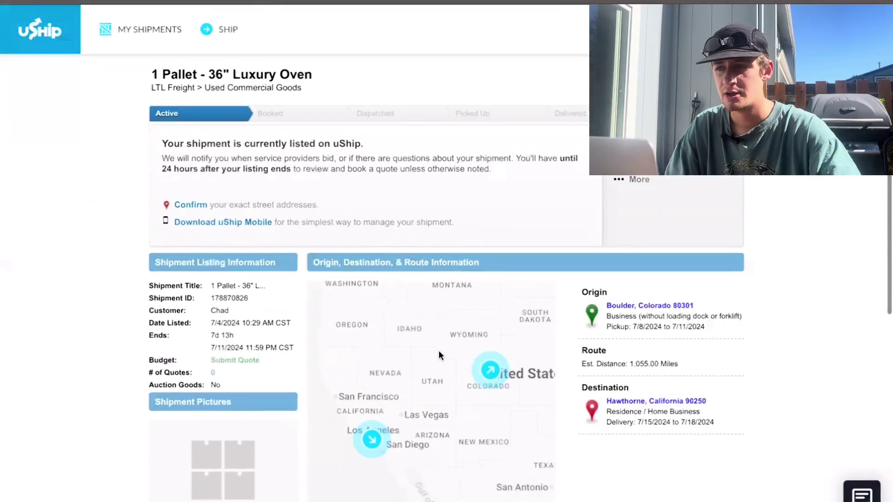